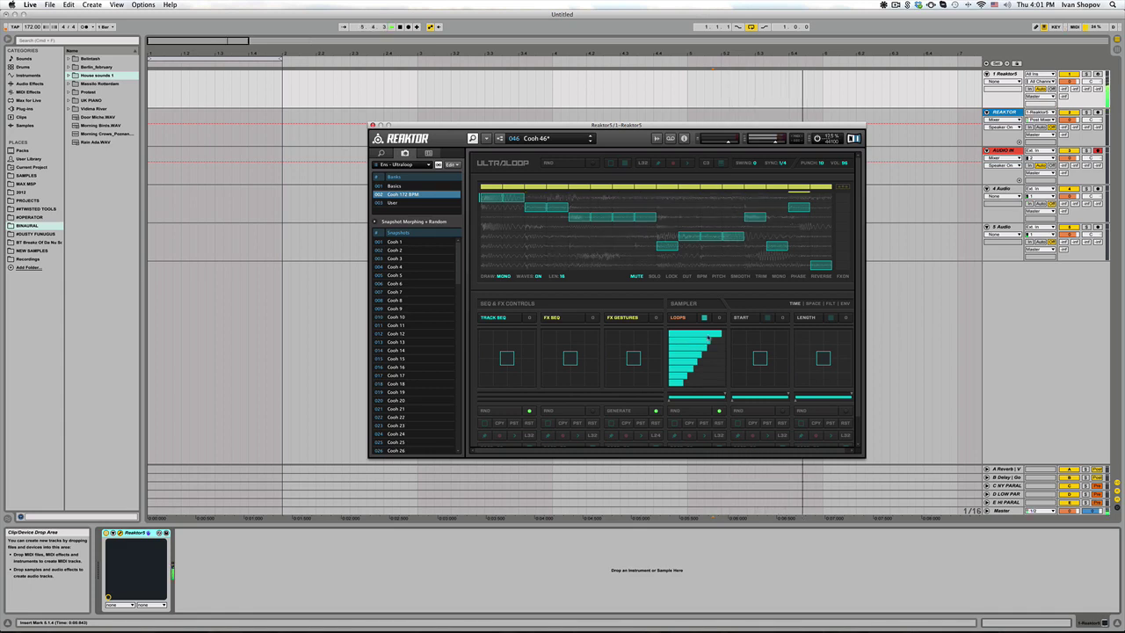
- Reshape the Loops values in Ultraloop's sampler section into an uneven mix of short and long bars
drag(706, 337, 700, 380)
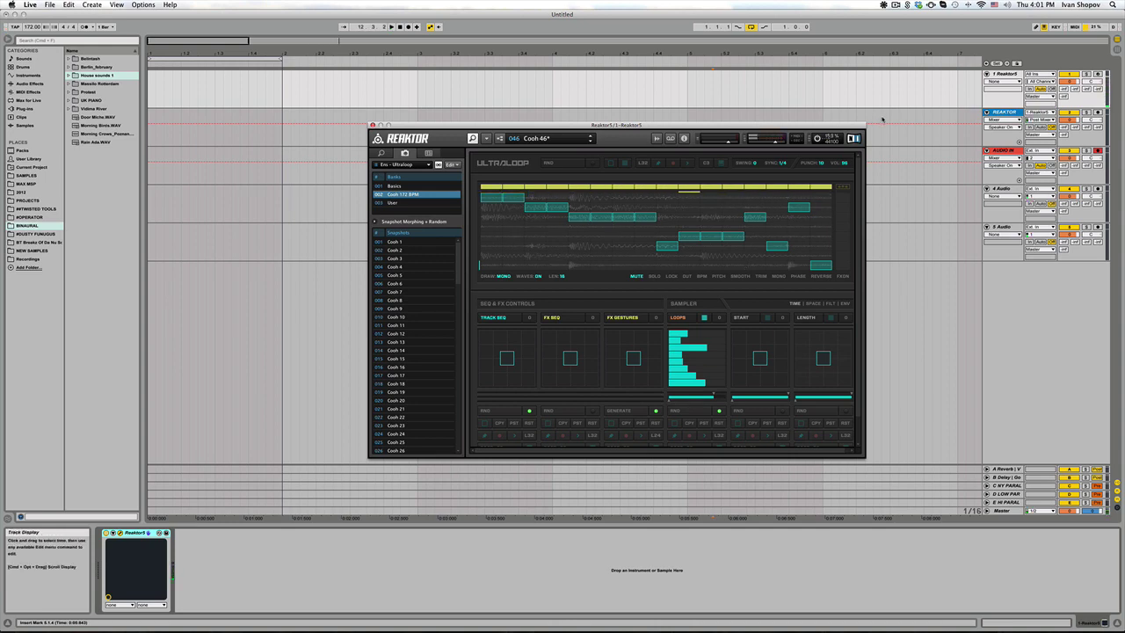
- Arm the REAKTOR audio track for recording with its output muted, and place the insert marker at 1.1.1
click(1099, 113)
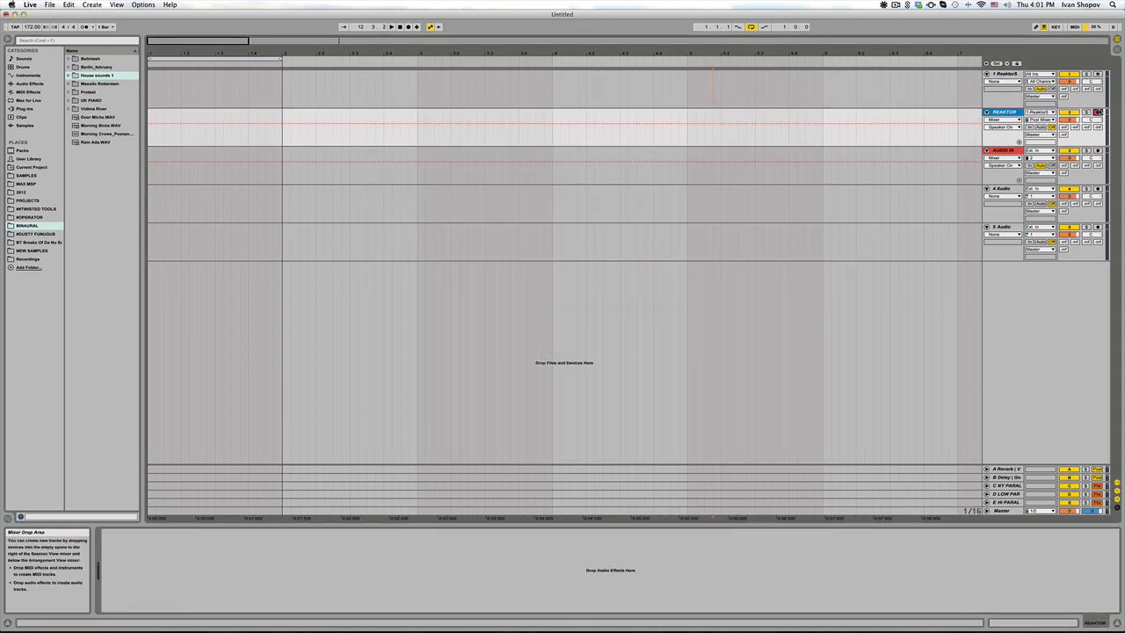
click(1068, 112)
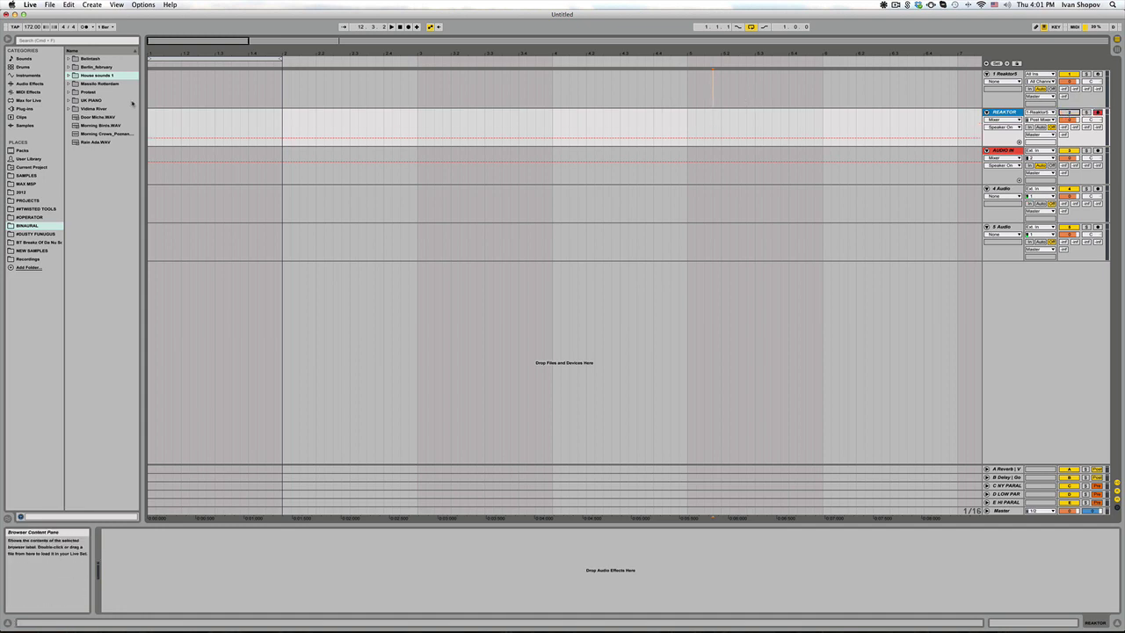
drag(150, 55, 150, 66)
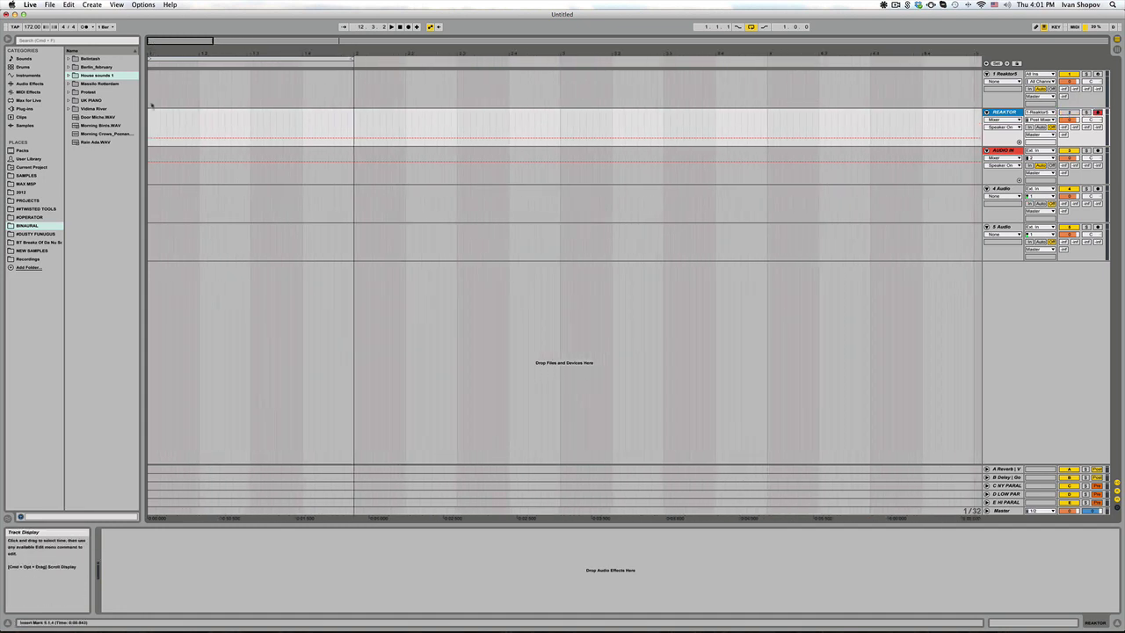
click(151, 128)
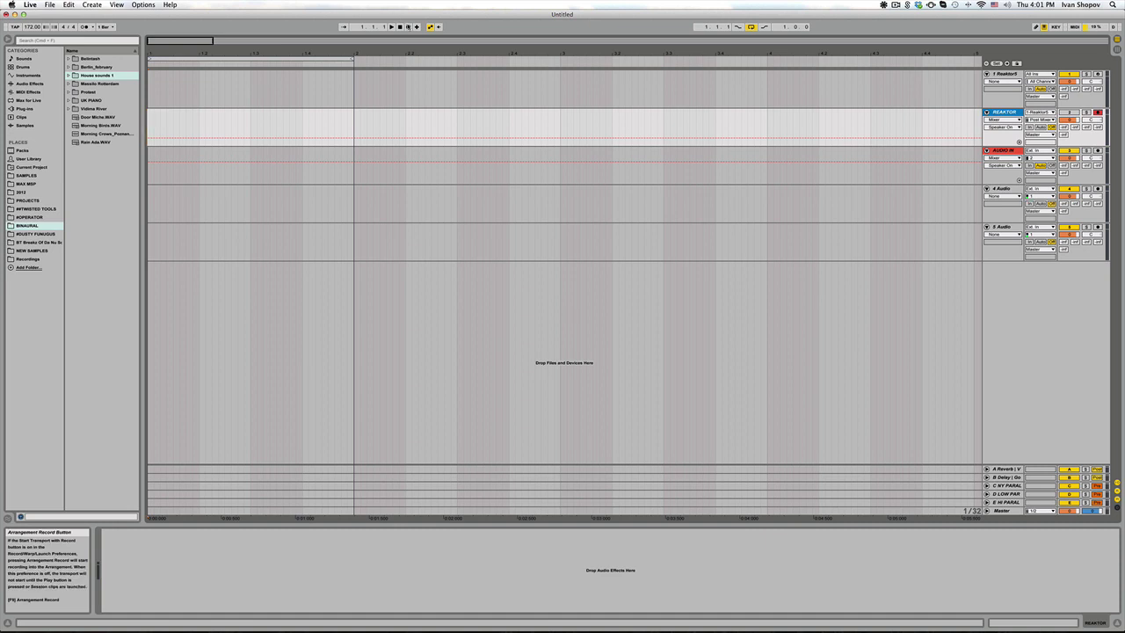
- Record the Reaktor5 instrument's looped output onto the REAKTOR audio track, running past one bar before stopping
click(1004, 75)
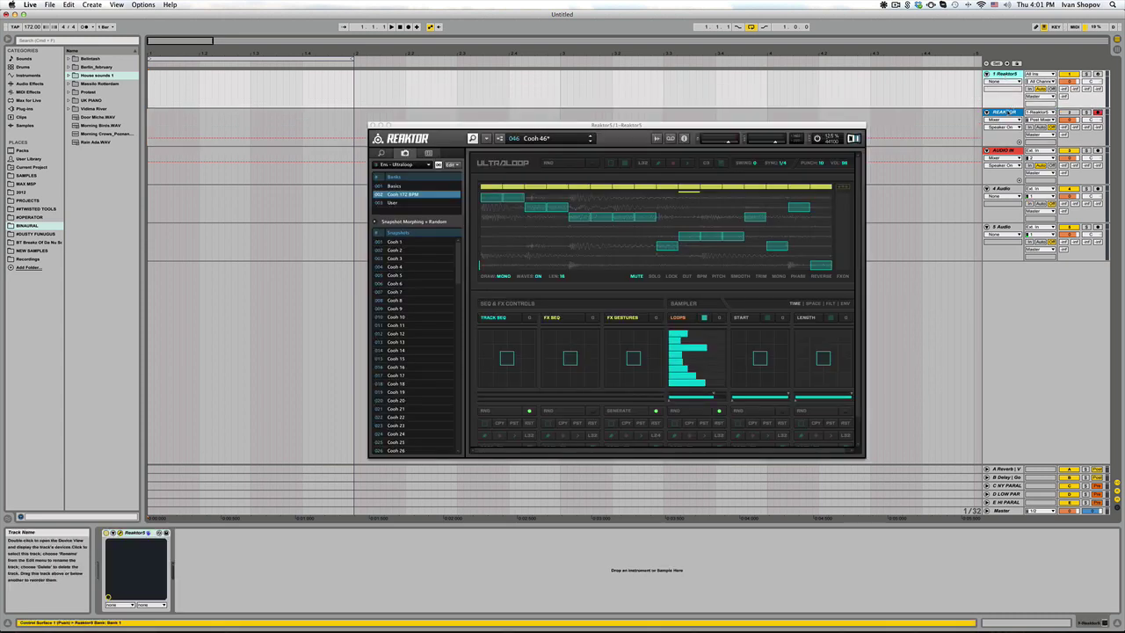
click(1009, 113)
click(1004, 75)
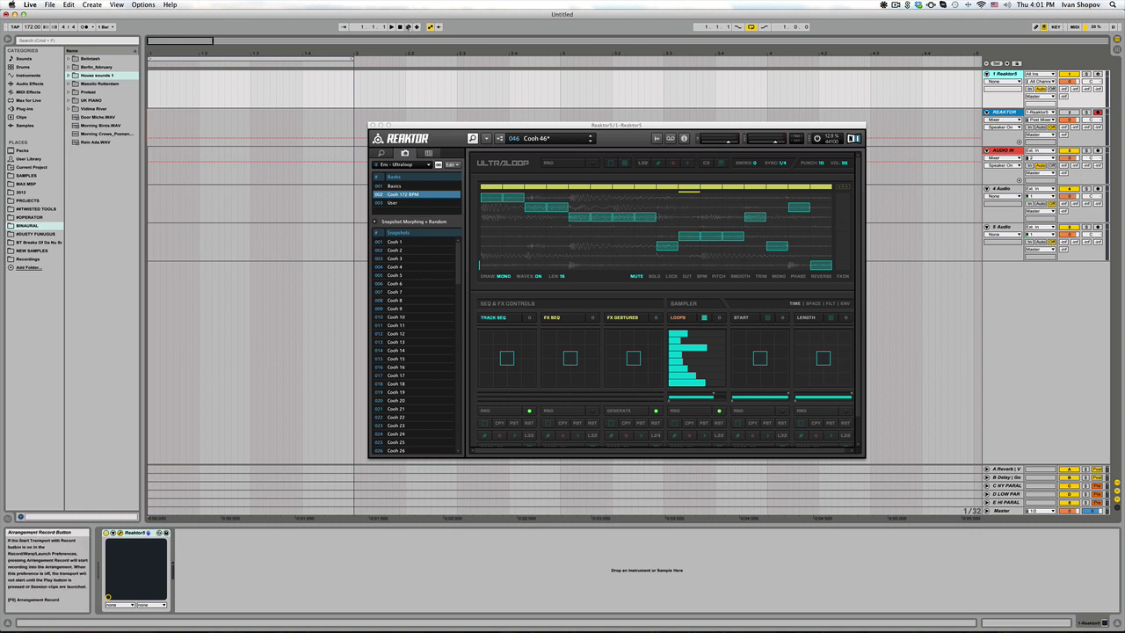
click(407, 26)
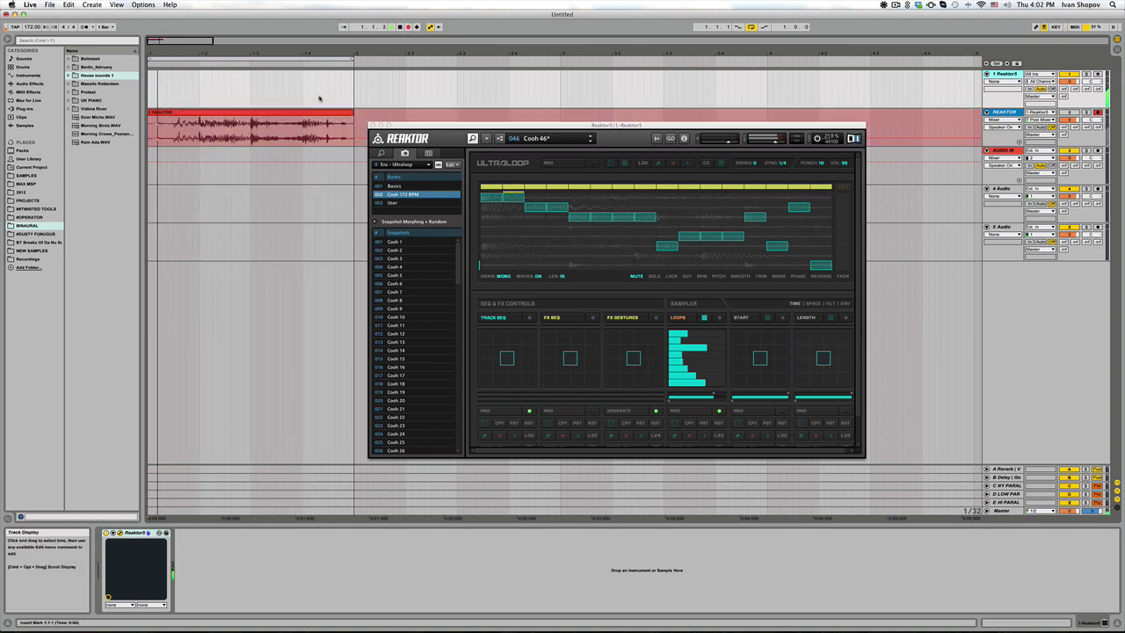
key(space)
- Extend the last recorded clip back to the start of bar 1 and delete the section from 1.1.1 to 1.3.1
click(266, 112)
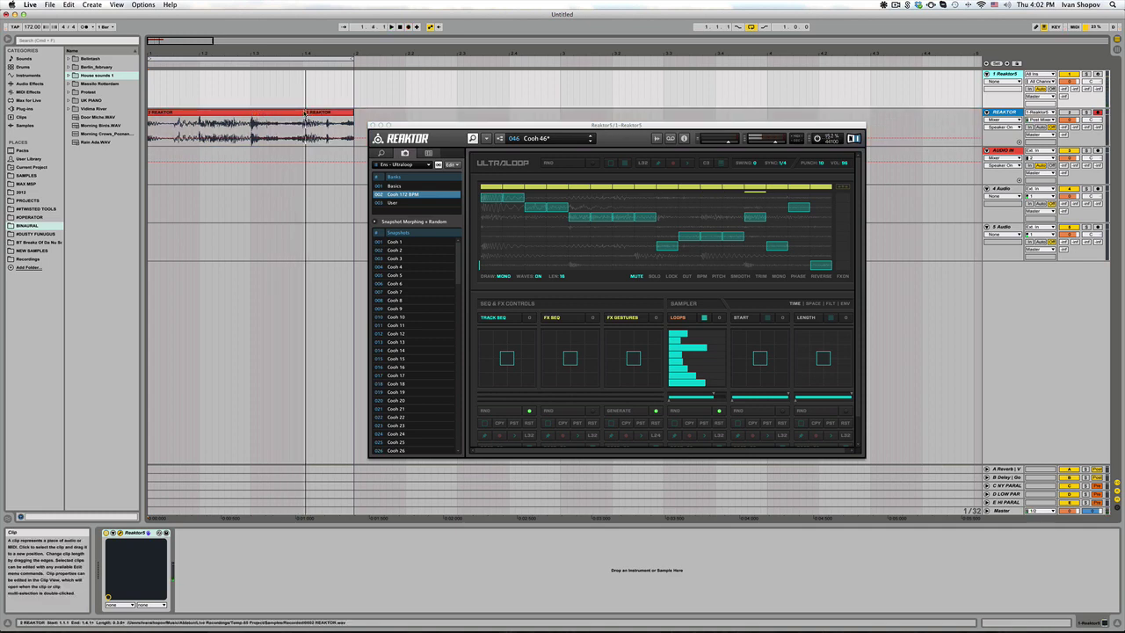
drag(306, 112, 149, 113)
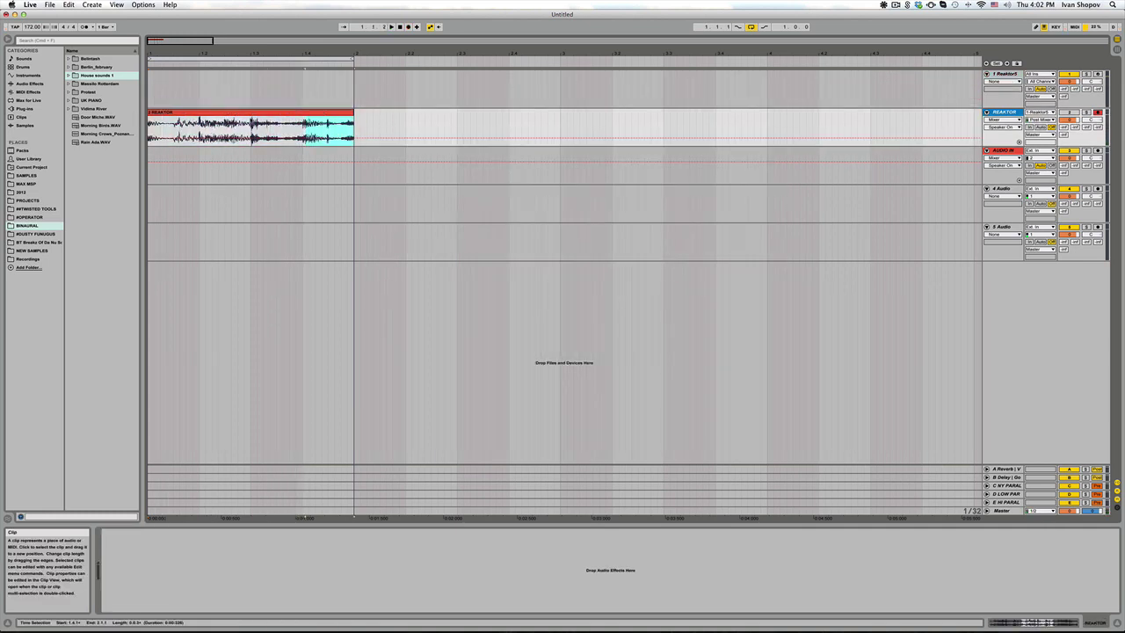
drag(252, 126, 42, 131)
key(Delete)
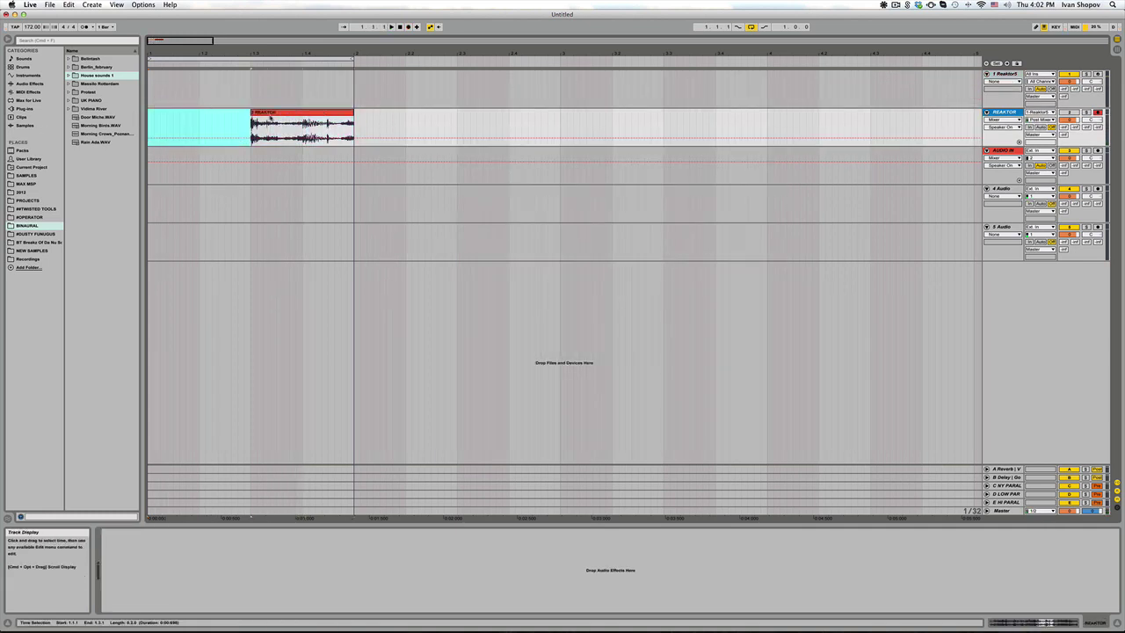
- Move the remaining half-bar clip down to the AUDIO IN track and mute that track
drag(314, 114, 314, 153)
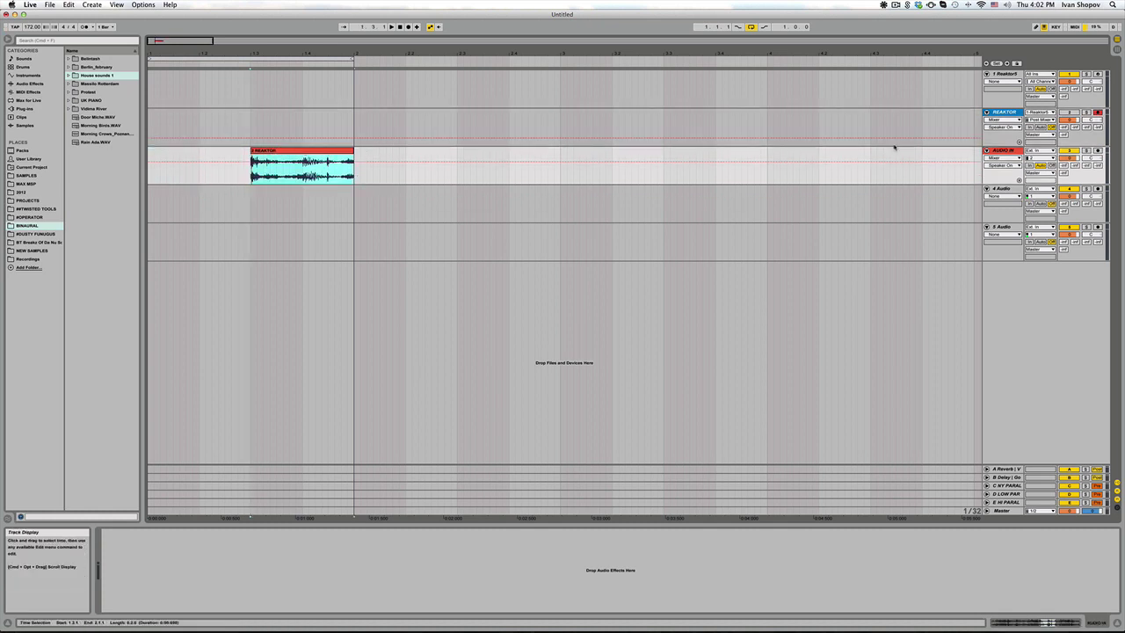
click(1070, 150)
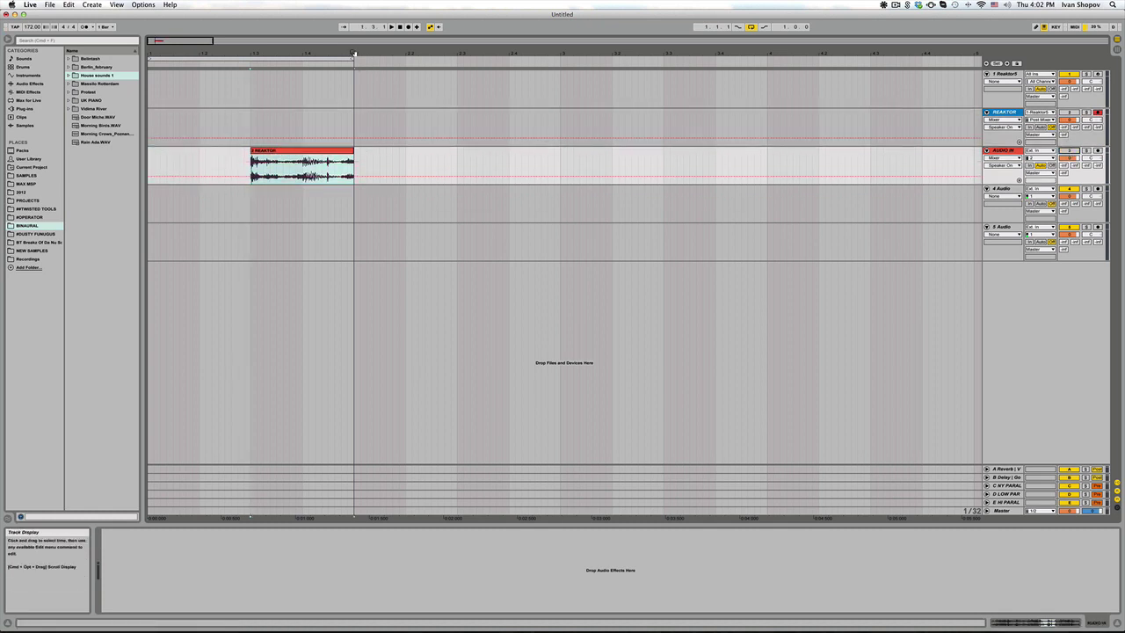
- Extend the arrangement loop to four bars from 1.1.1 and bring the Reaktor5 track's plug-in window back up
drag(527, 53, 527, 31)
drag(260, 58, 590, 58)
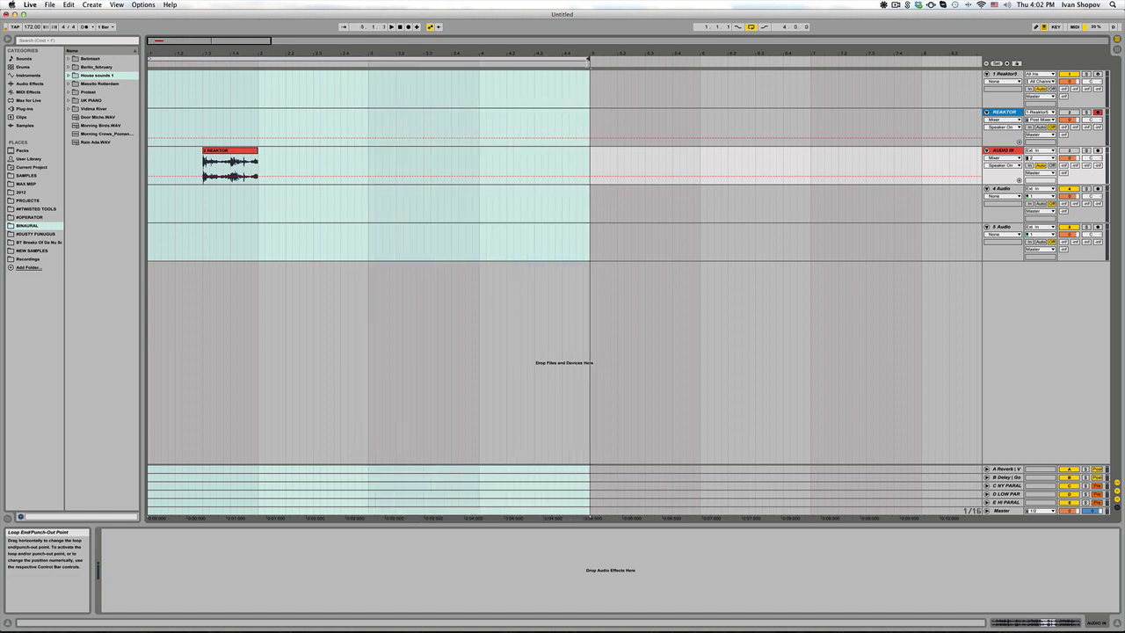
click(473, 84)
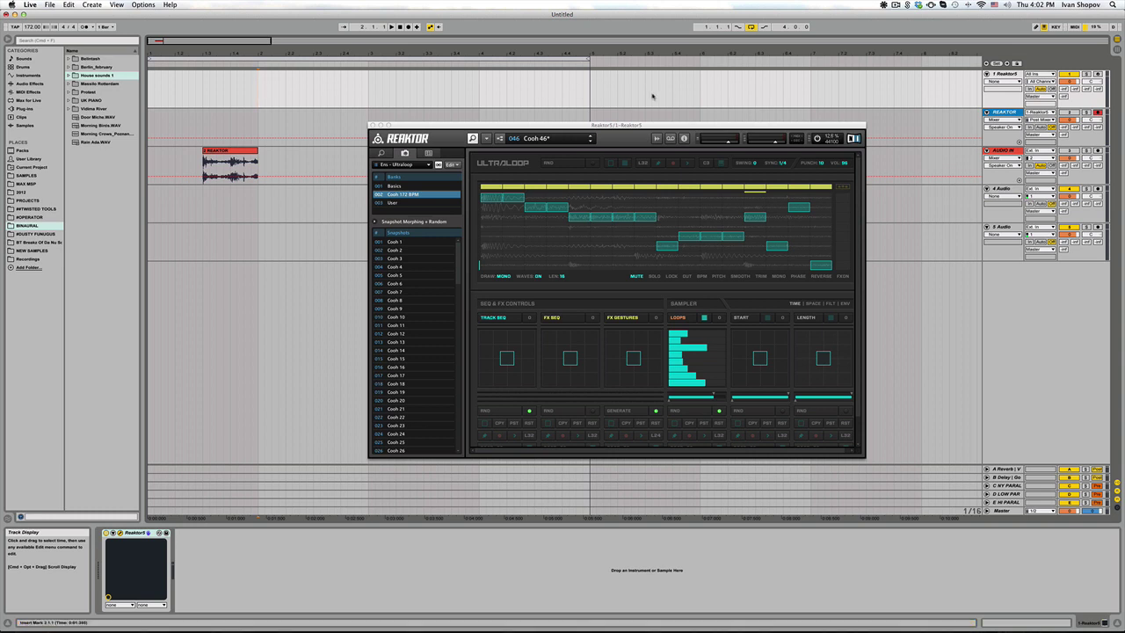
drag(665, 126, 719, 114)
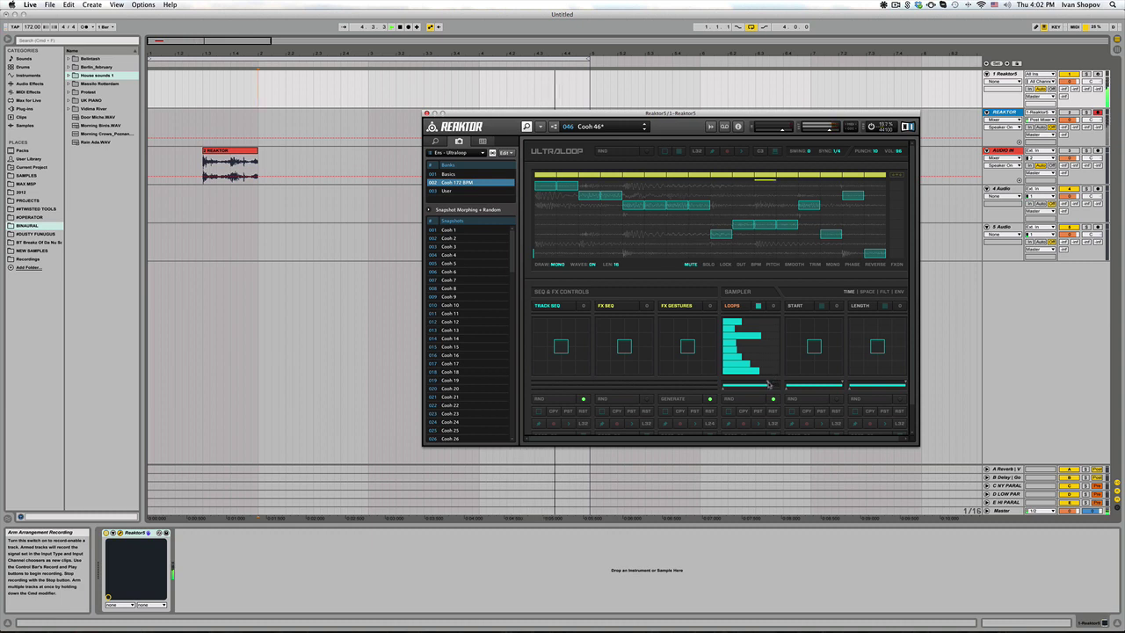
- Try lowering the upper limit of the sampler's Loops range
drag(769, 384, 759, 385)
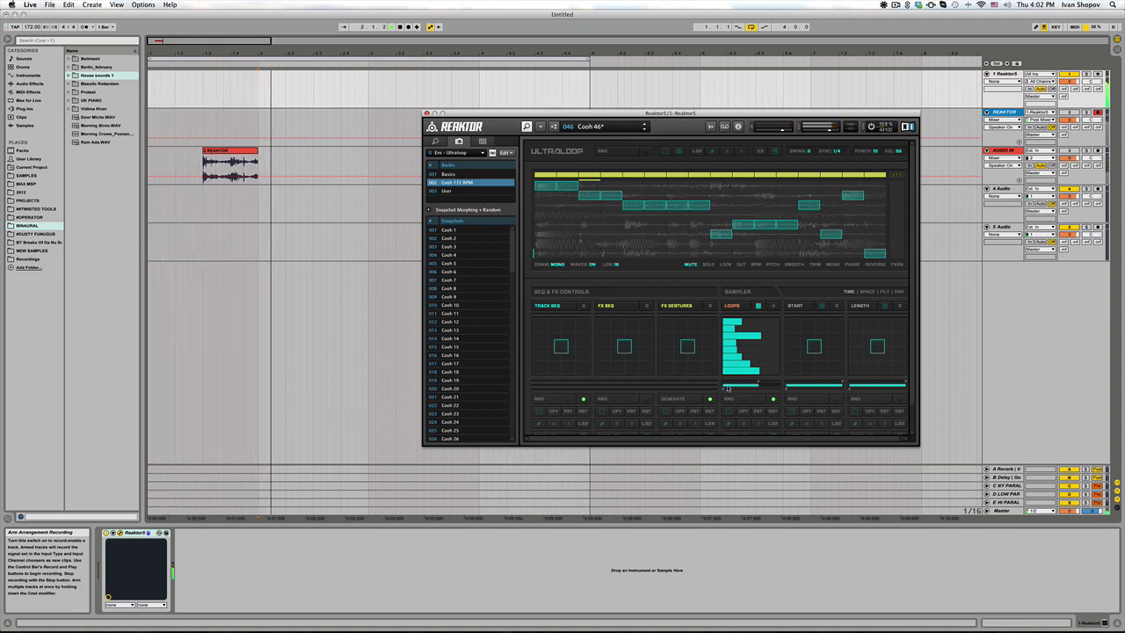
drag(758, 386, 745, 390)
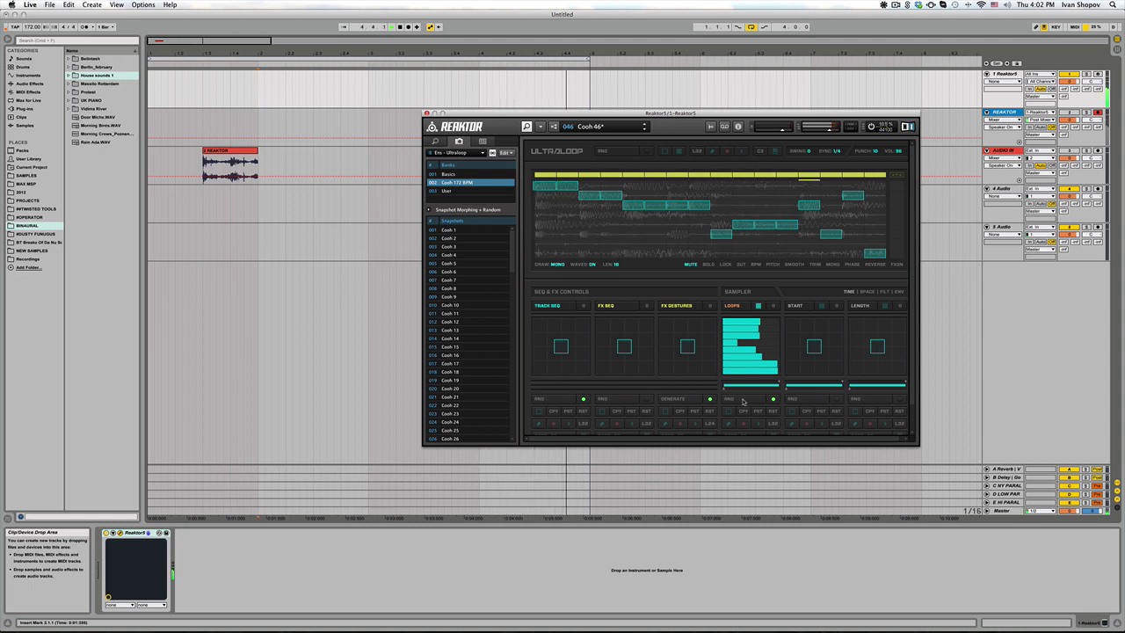
- Set all sixteen Ultraloop pattern steps to the fourth row and raise groups of them to the second and third rows
click(550, 216)
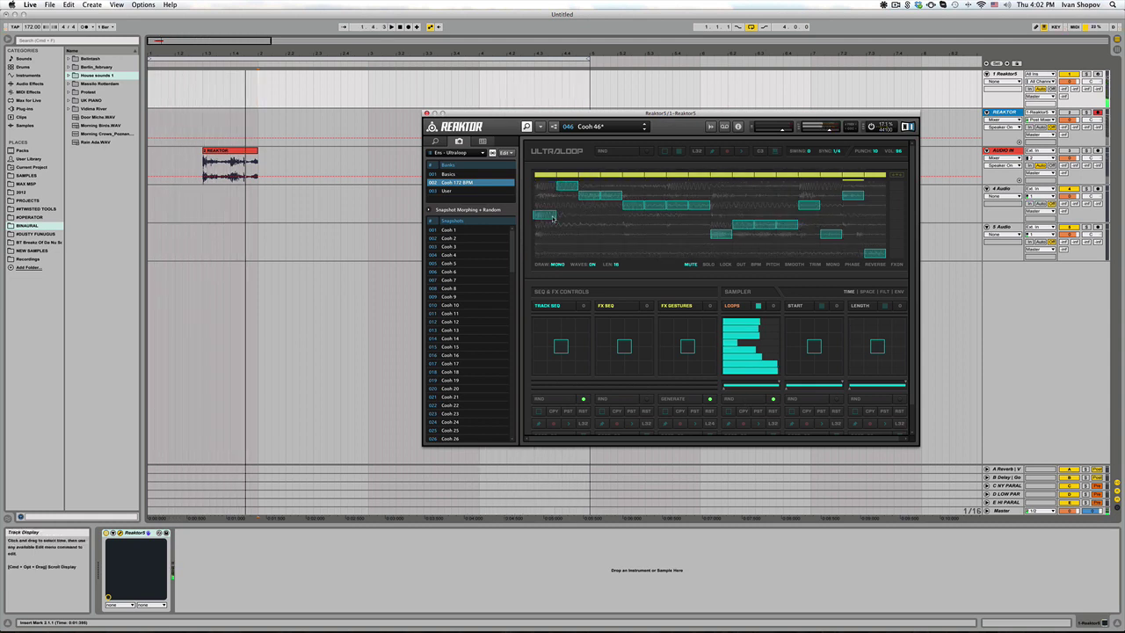
drag(552, 217, 883, 214)
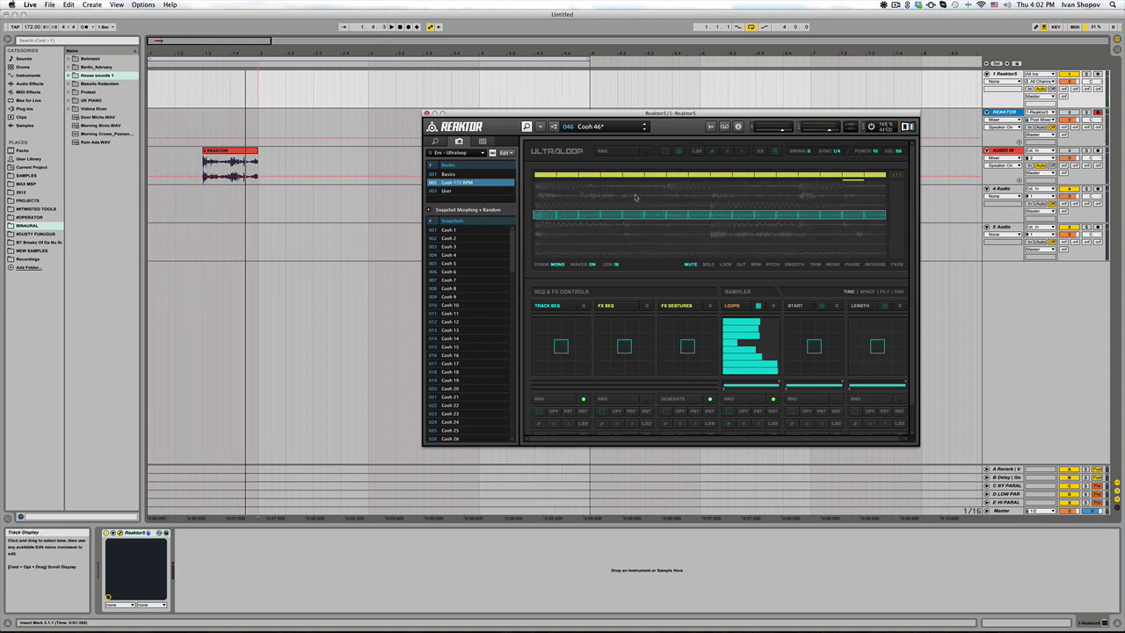
drag(679, 204, 816, 203)
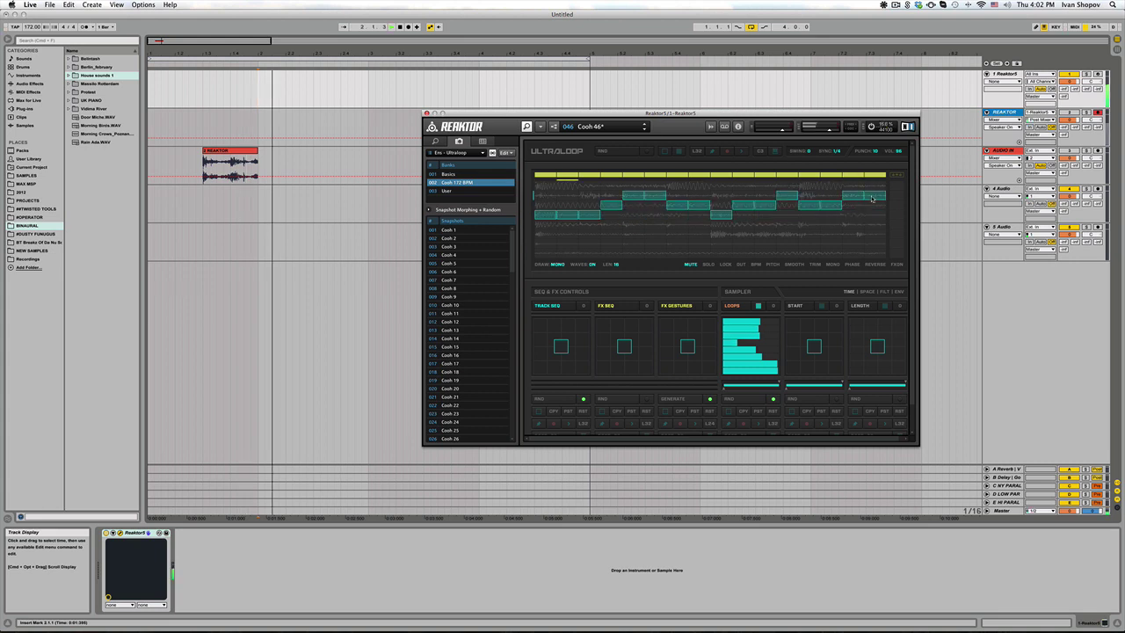
- Narrow the sampler's Loops range from both ends to a short span near the low end
drag(779, 385, 732, 391)
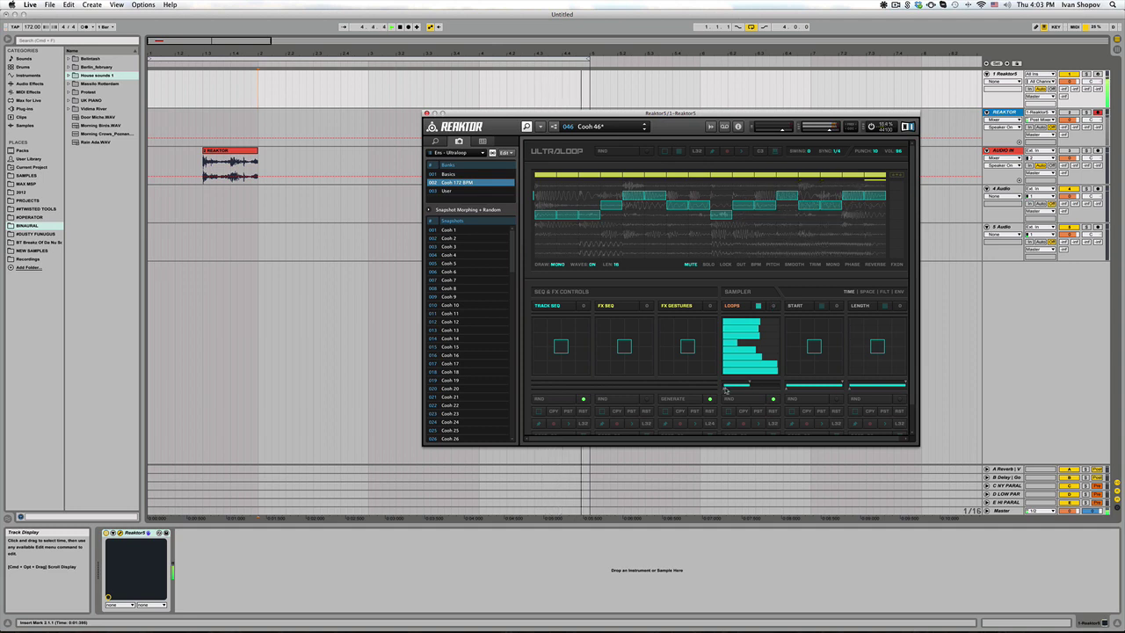
drag(726, 389, 736, 390)
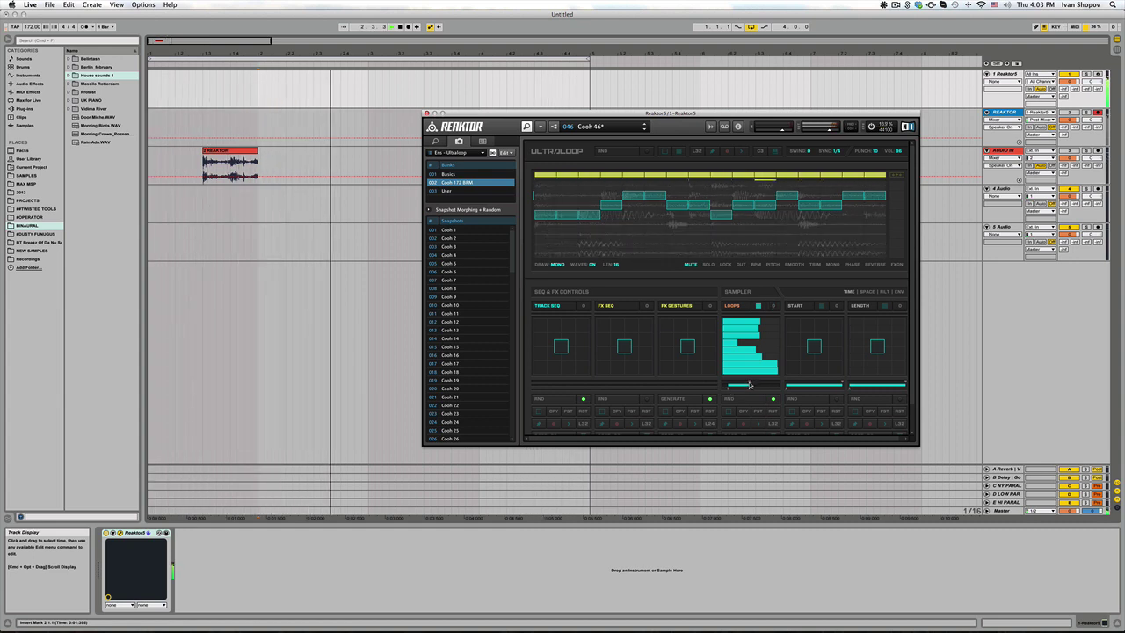
drag(749, 384, 741, 384)
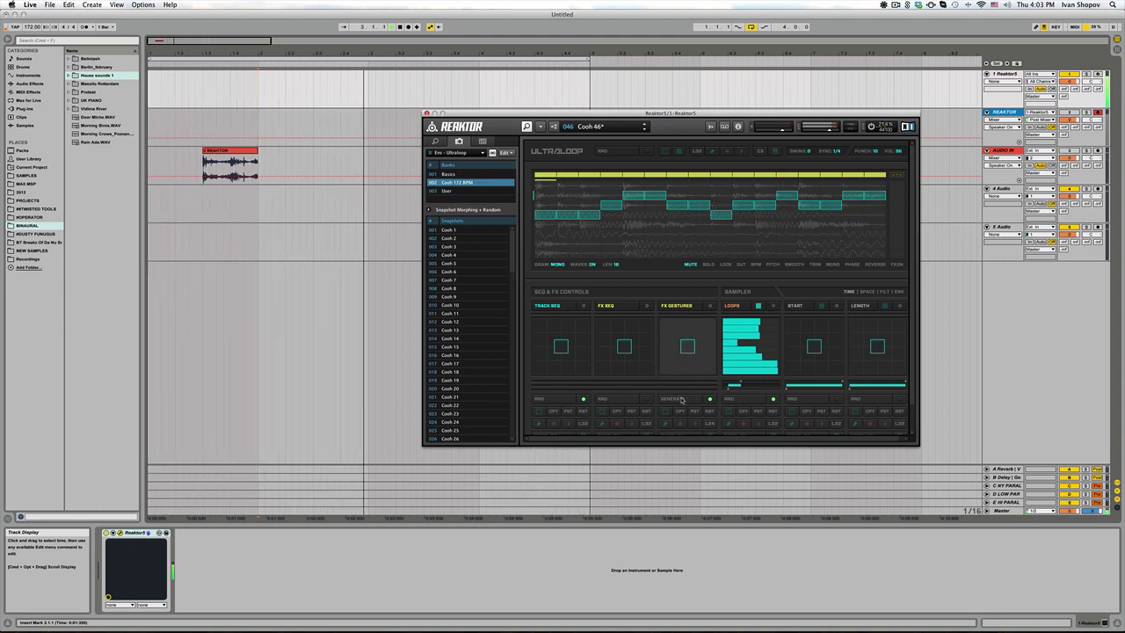
drag(699, 348, 666, 355)
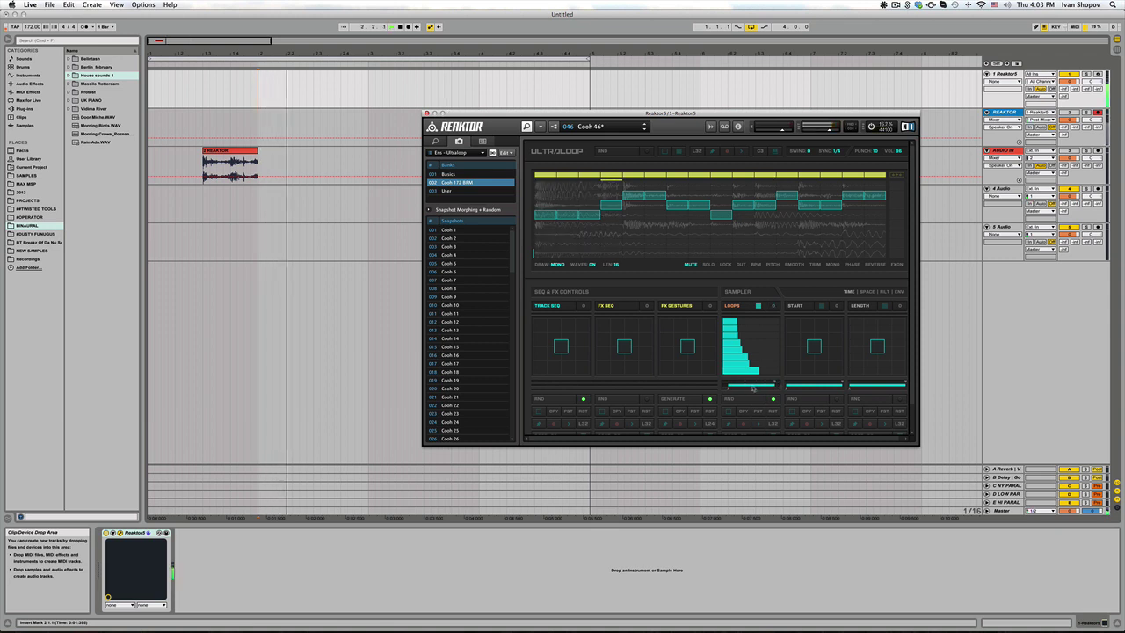
- Set pattern steps 4 and 13 to 16 to the fourth row and steps 9 and 12 to the third row
click(612, 215)
click(721, 206)
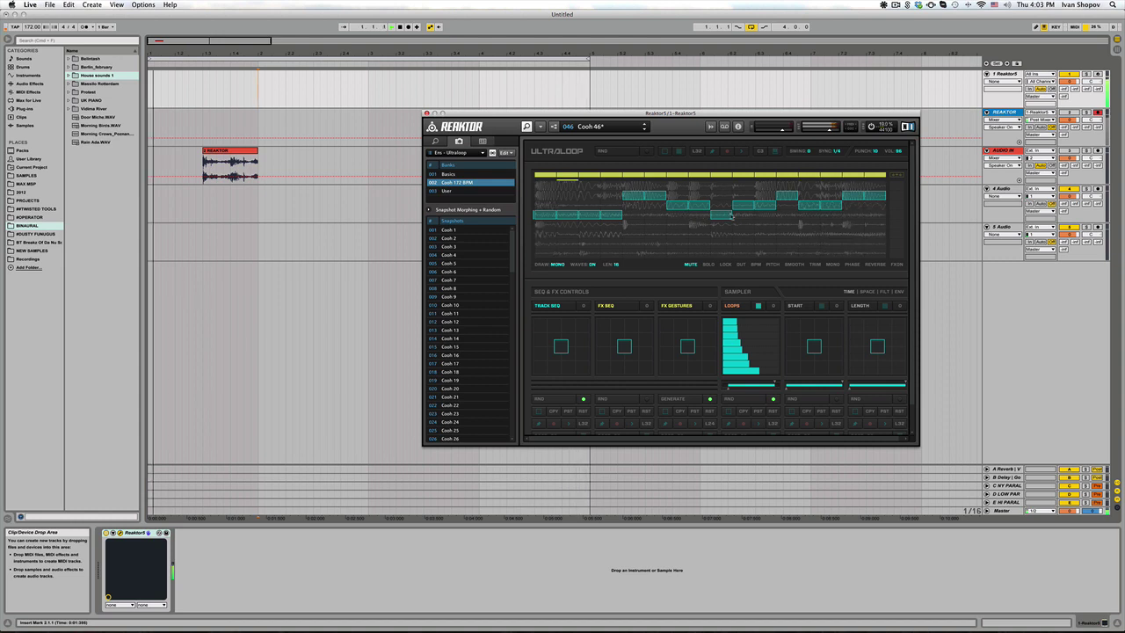
drag(793, 218, 877, 217)
click(794, 209)
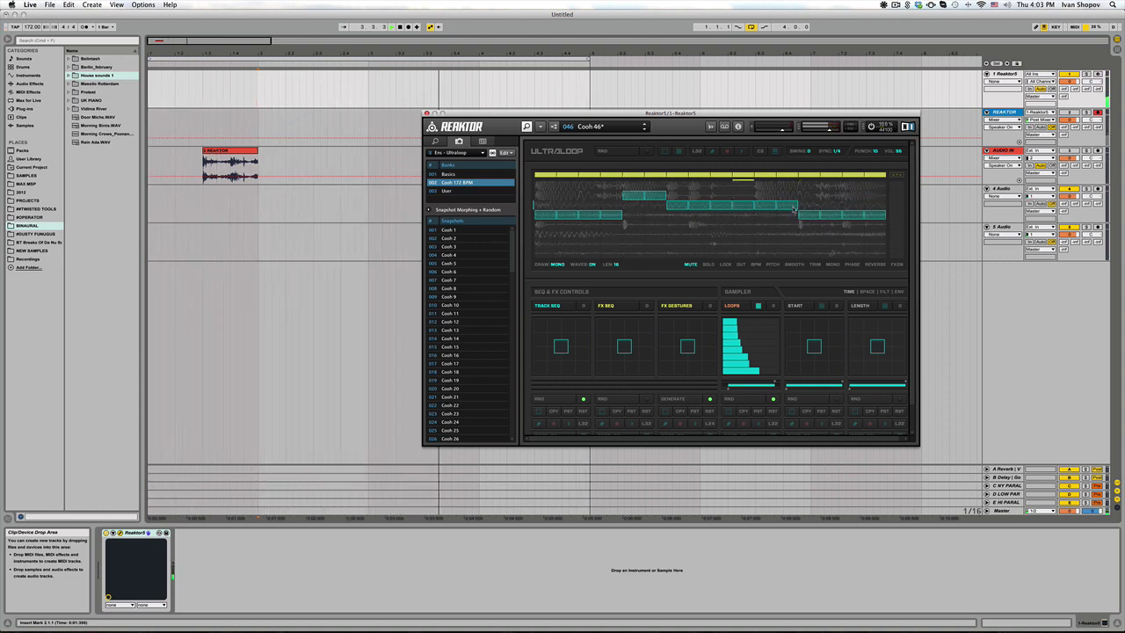
- Move pattern step 11 to the first row and steps 9 and 12 to the seventh row
click(721, 195)
click(764, 185)
click(783, 243)
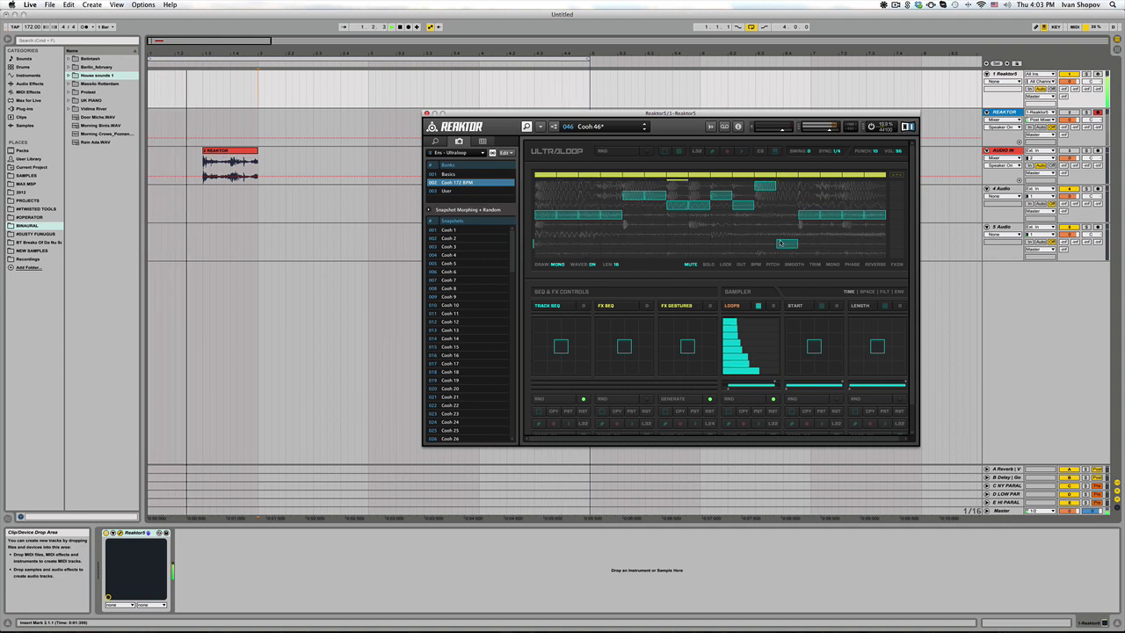
click(721, 243)
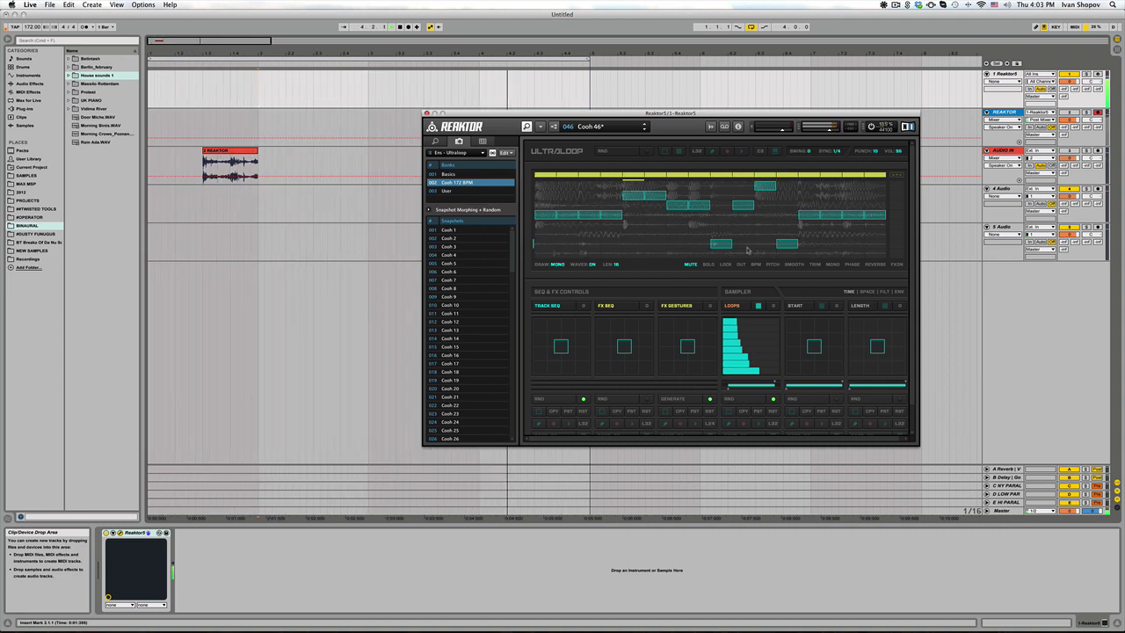
- Set the Loops range to start at its minimum and end at about two thirds of full width
drag(729, 389, 700, 392)
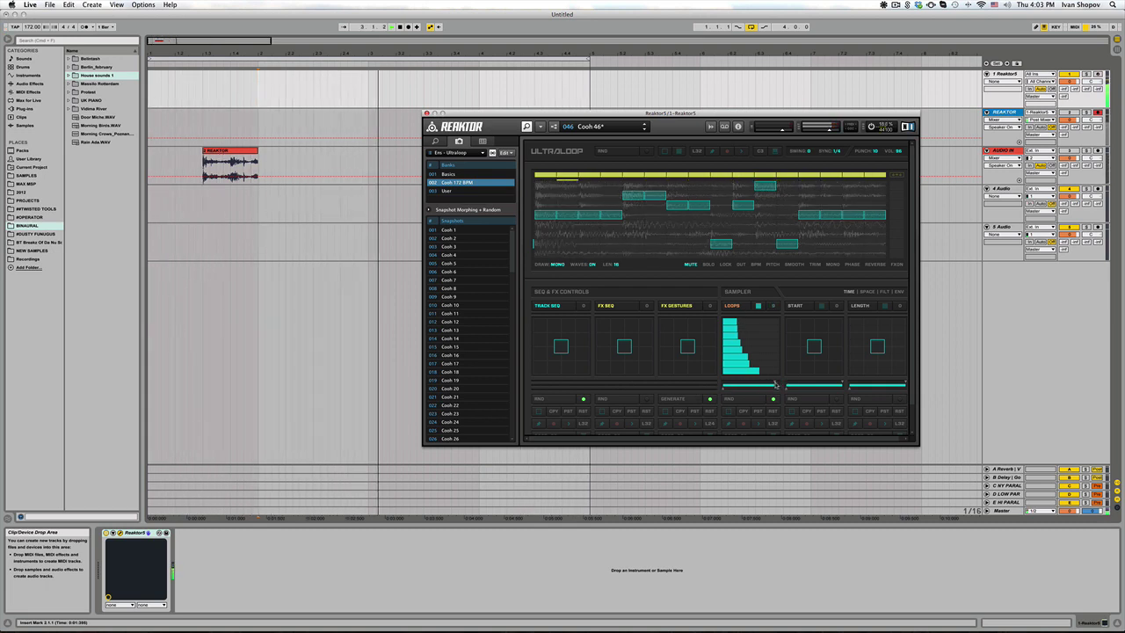
drag(774, 385, 759, 384)
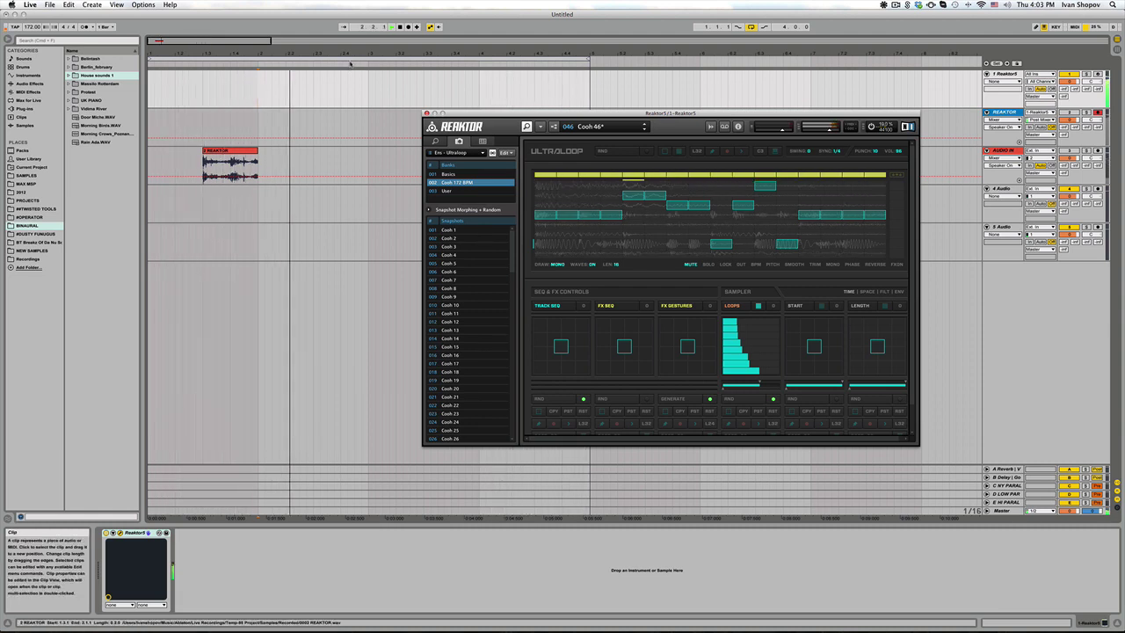
- Record the new Ultraloop pattern onto the REAKTOR track through the loop end, keeping the plug-in window clear of the clips, and stop
click(408, 27)
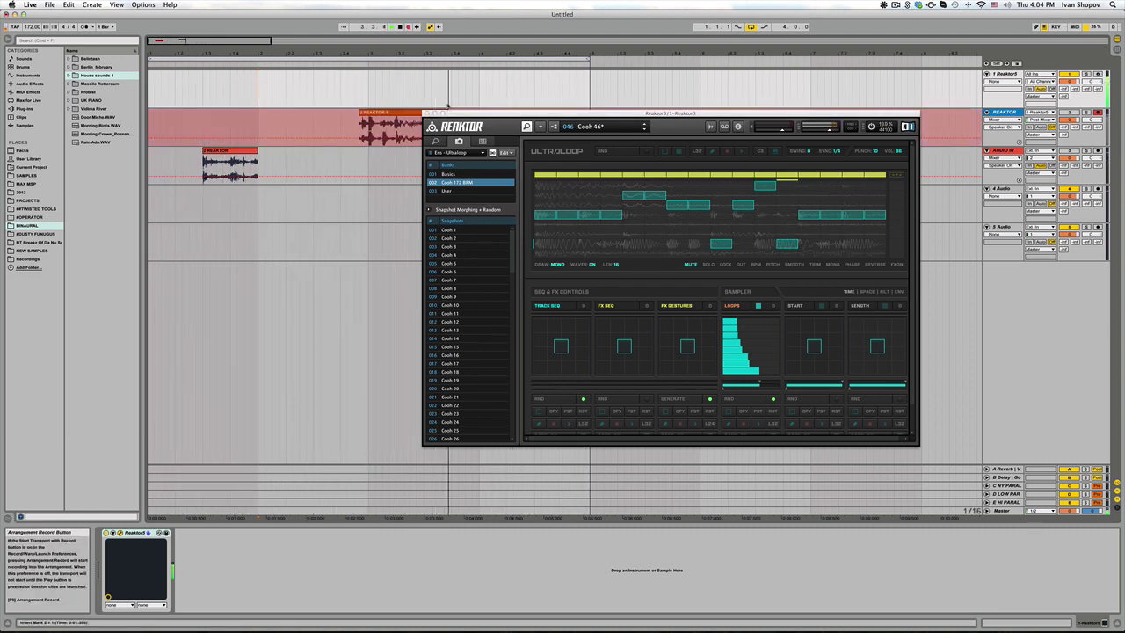
drag(469, 112, 592, 172)
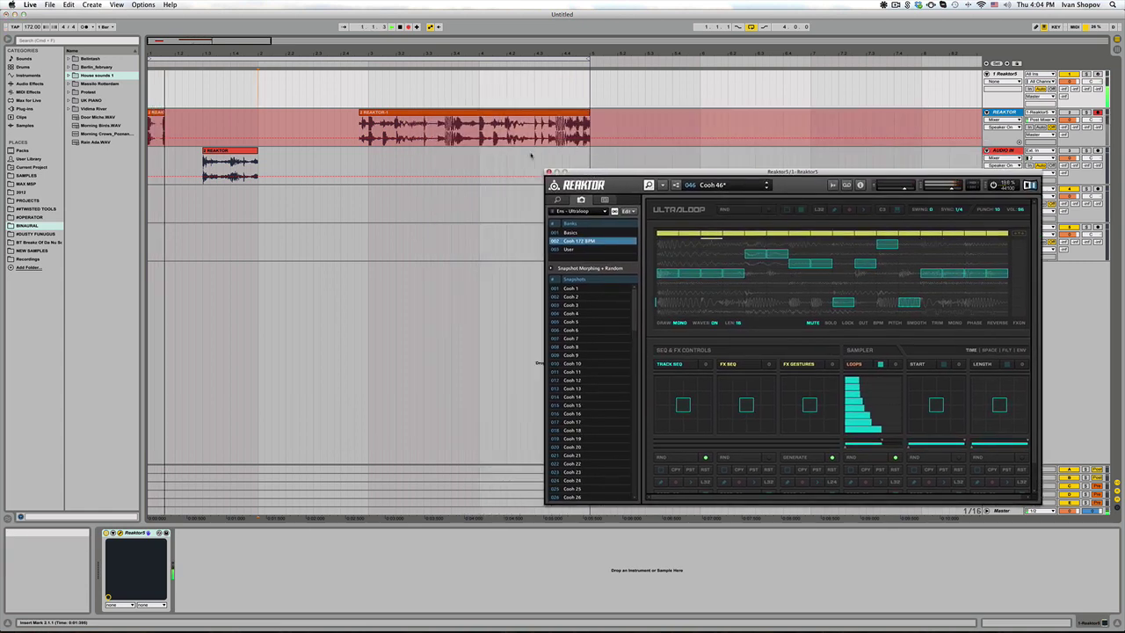
key(space)
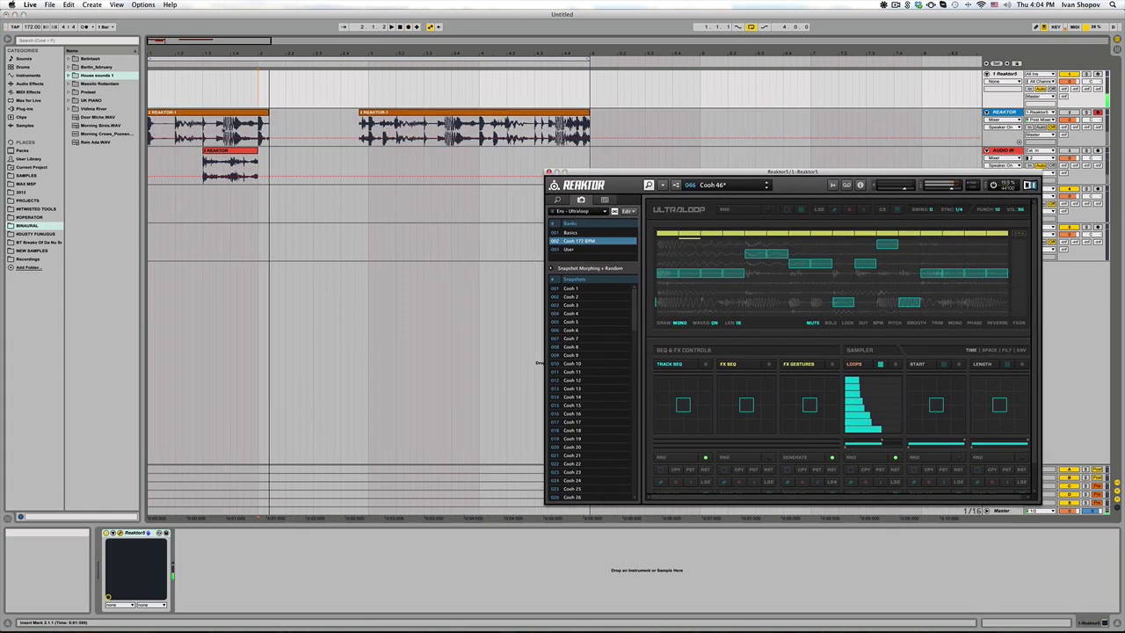
click(267, 114)
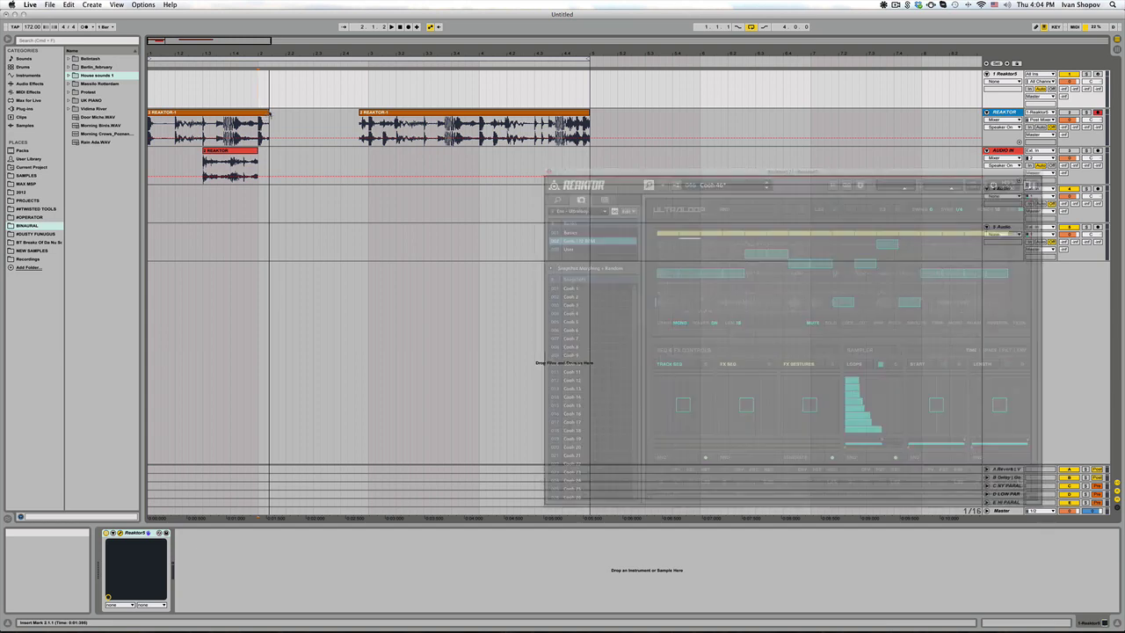
- Trim the first REAKTOR clip to end at 1.3 and move it onto the AUDIO IN track, directly before the red clip
drag(267, 114, 203, 115)
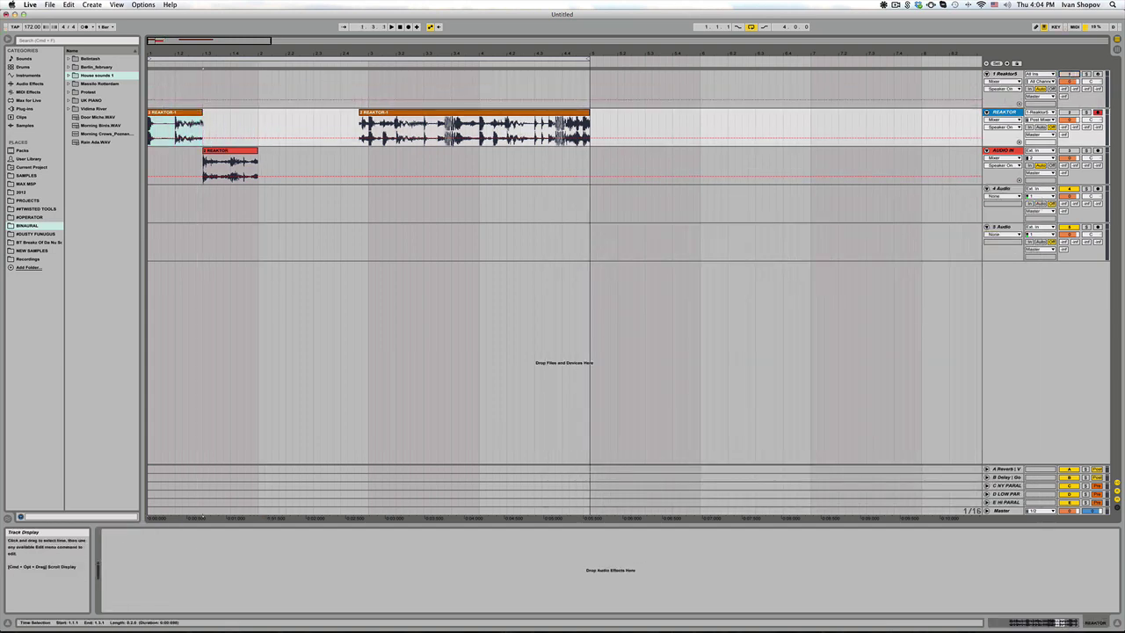
drag(176, 127, 176, 165)
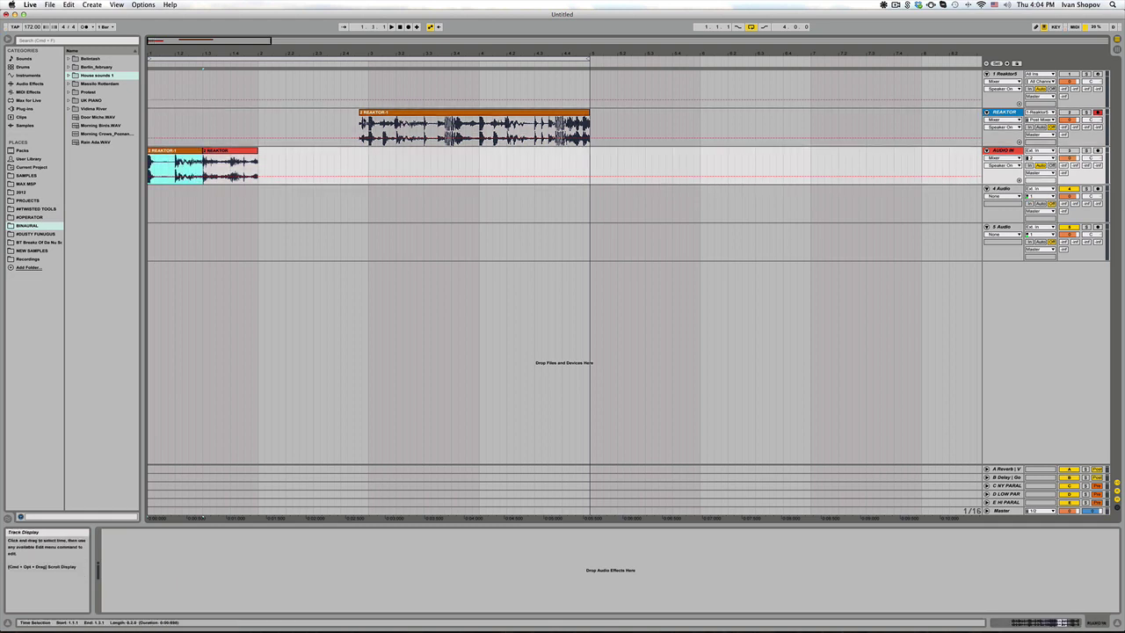
- Shift the long clip on the REAKTOR track to start at bar 5 and move both AUDIO IN clips onto the 4 Audio track
drag(359, 113, 611, 113)
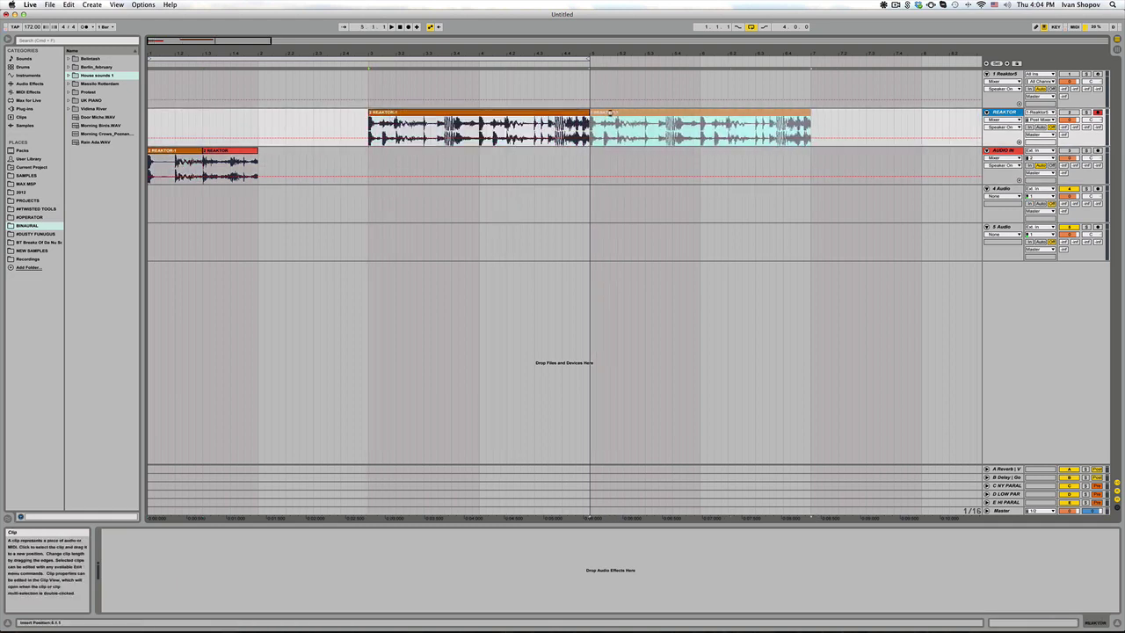
click(184, 151)
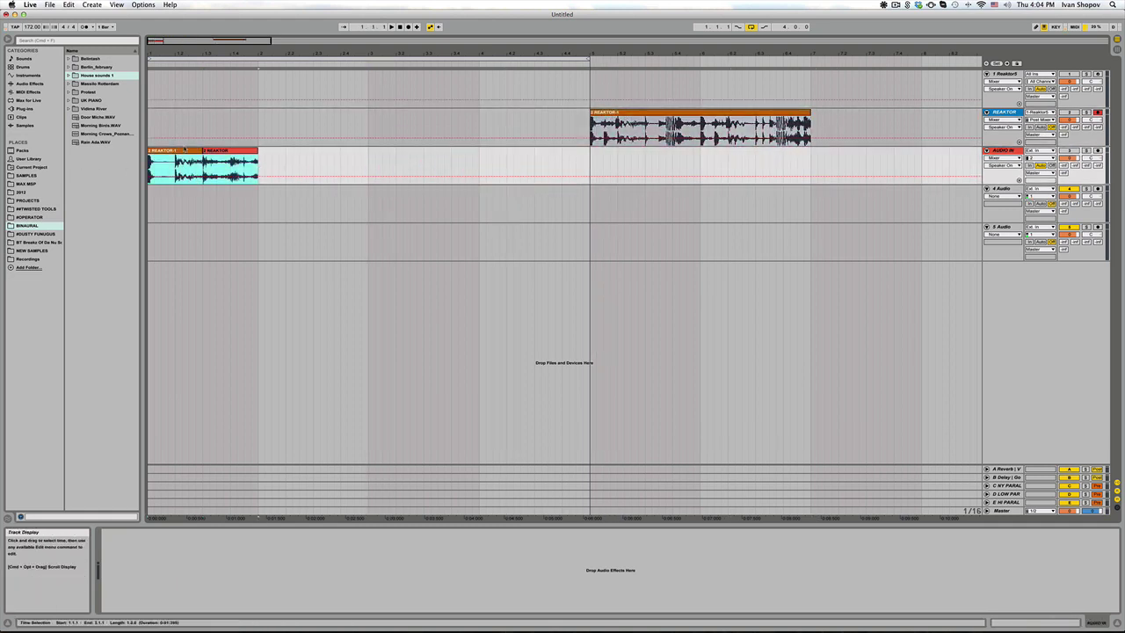
drag(184, 151, 184, 190)
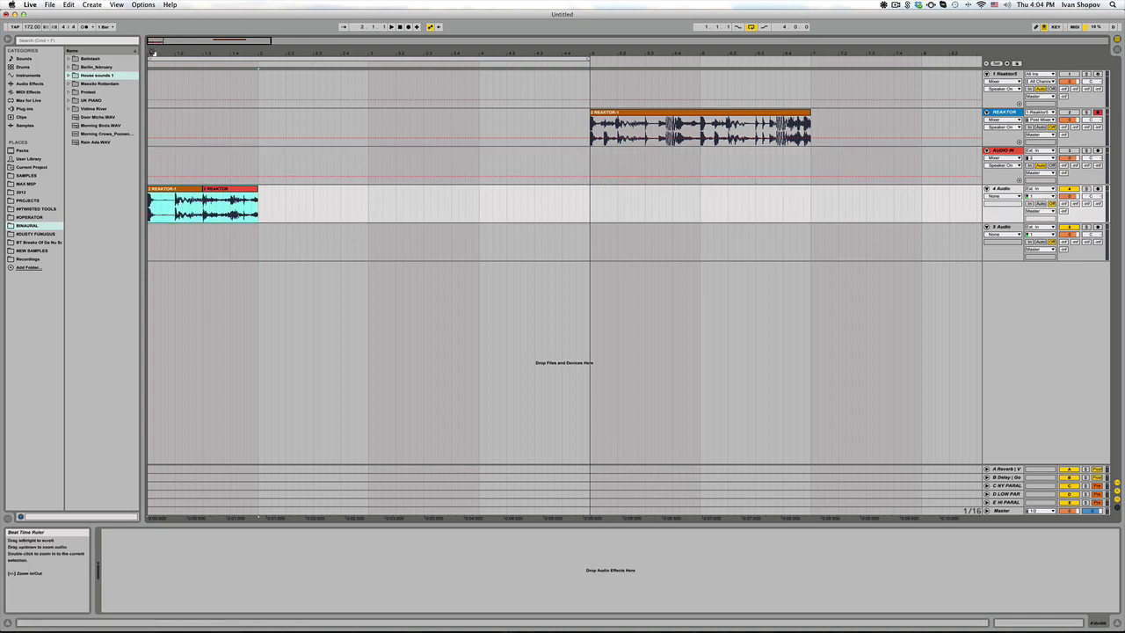
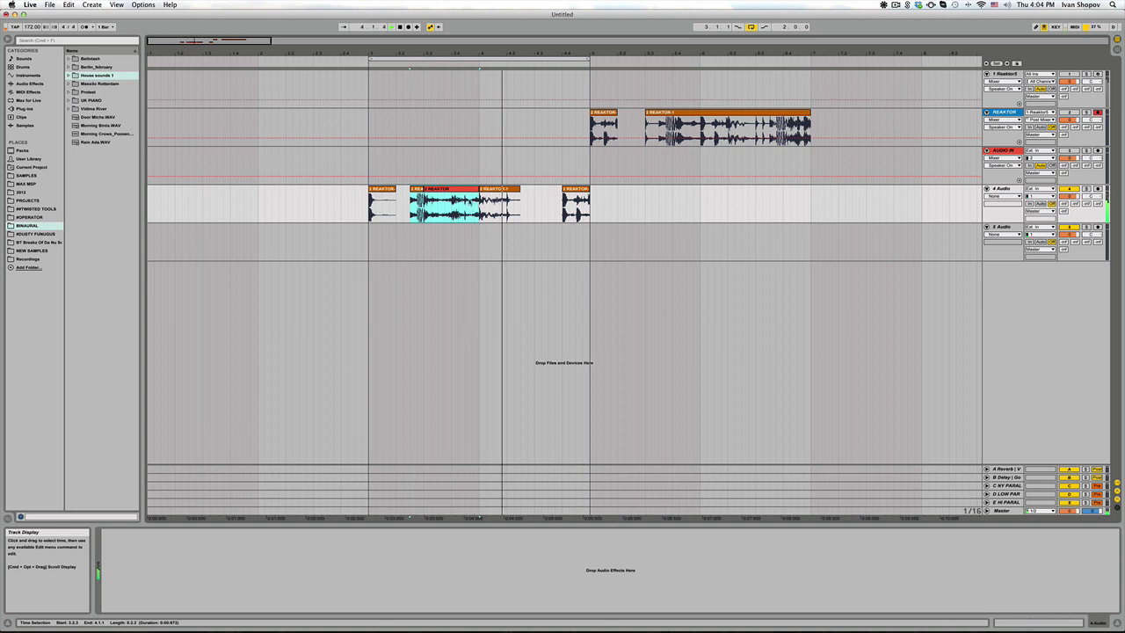
- Copy the 4 Audio section between 3.2.3 and 4.1.1 to 4.2.3, and extend the orange clip at bar 4 up to it
drag(459, 190, 554, 194)
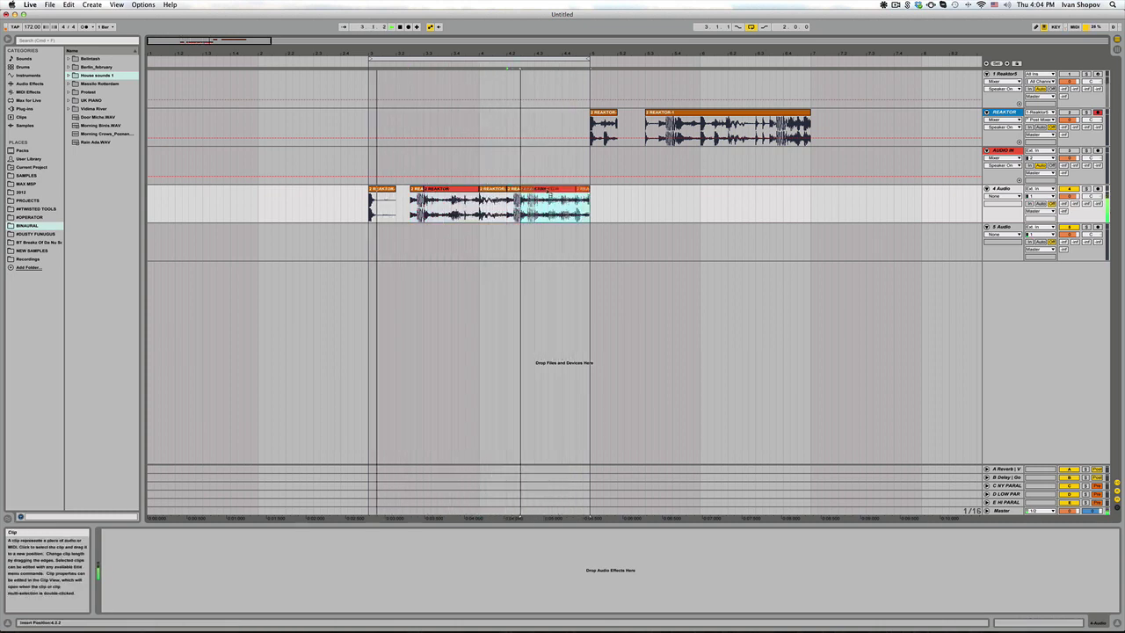
click(510, 190)
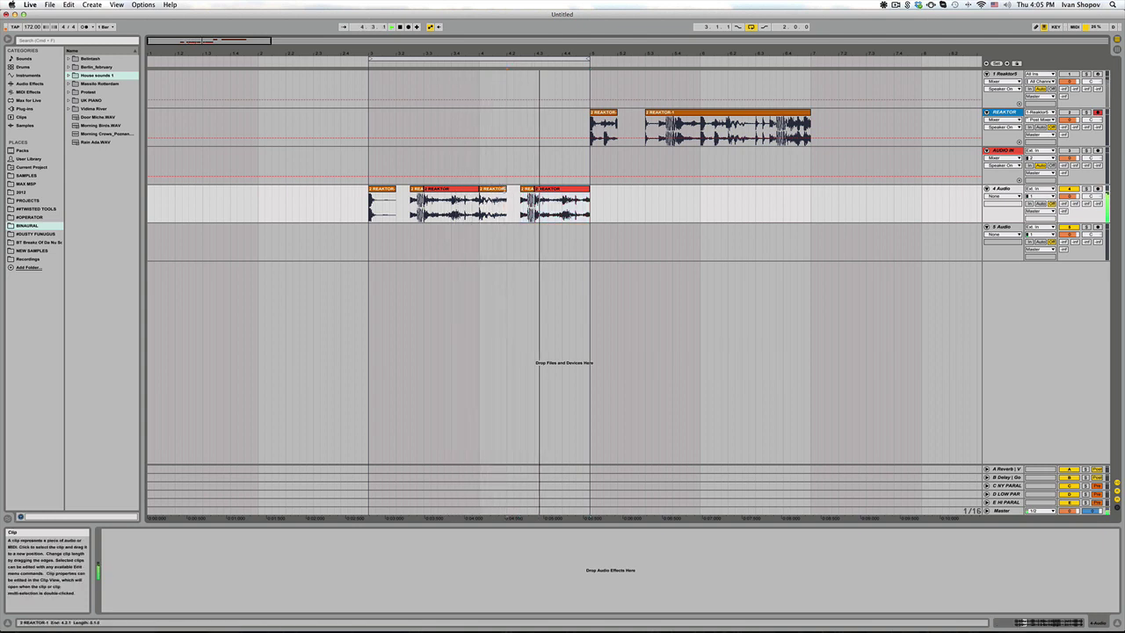
drag(506, 190, 519, 190)
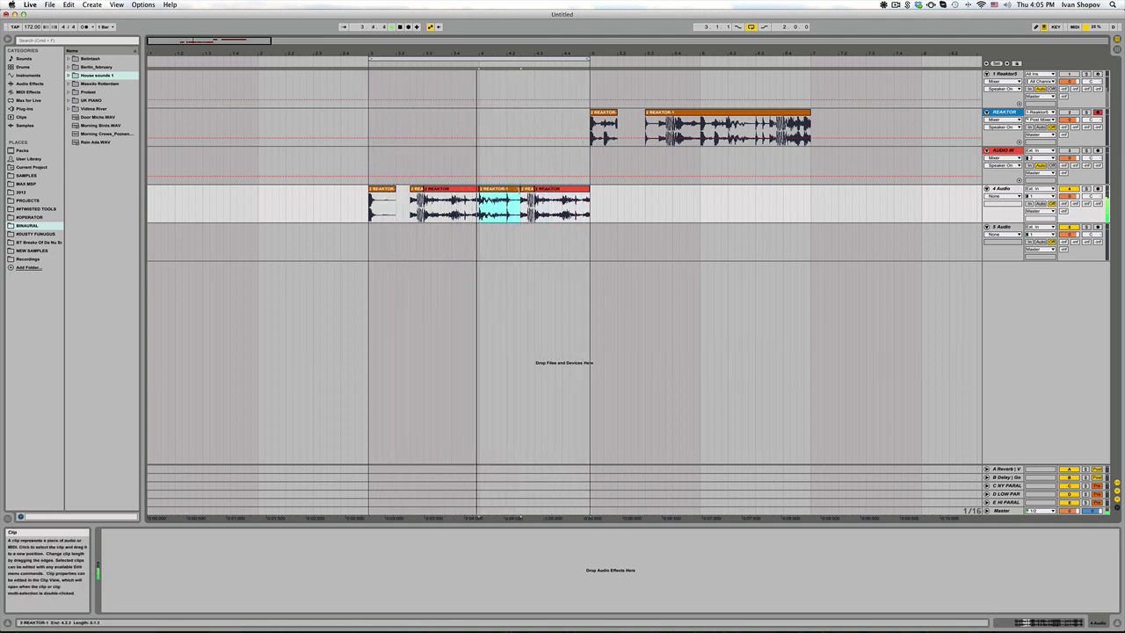
- Copy the short end section of the bar 4 orange clip, starting at 4.2.1, into the gap at 3.2.1
click(510, 202)
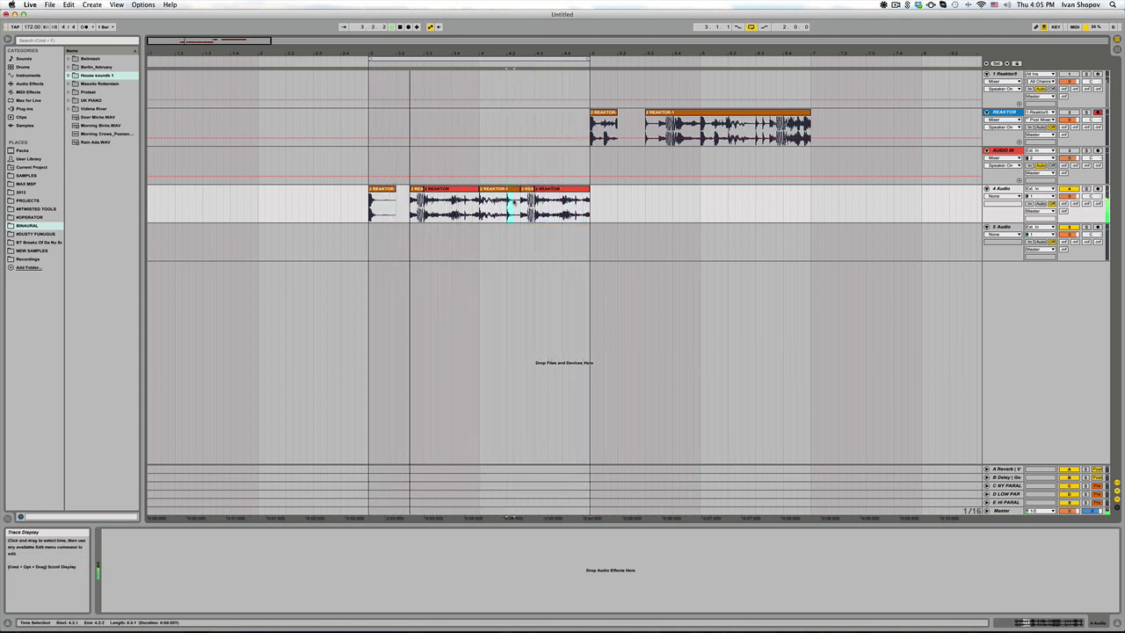
drag(514, 189, 404, 189)
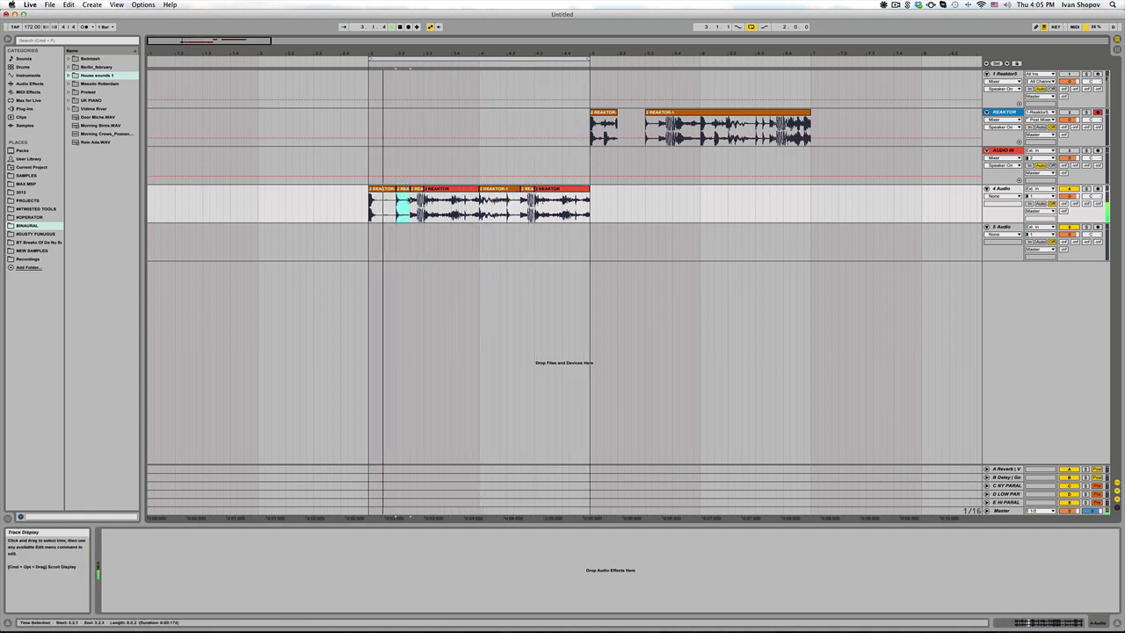
- Add an audio track and move the short snippets at 3.2.1 and 4.2.1 from 4 Audio onto the 5 Audio track
key(super+t)
click(402, 190)
drag(402, 189, 403, 228)
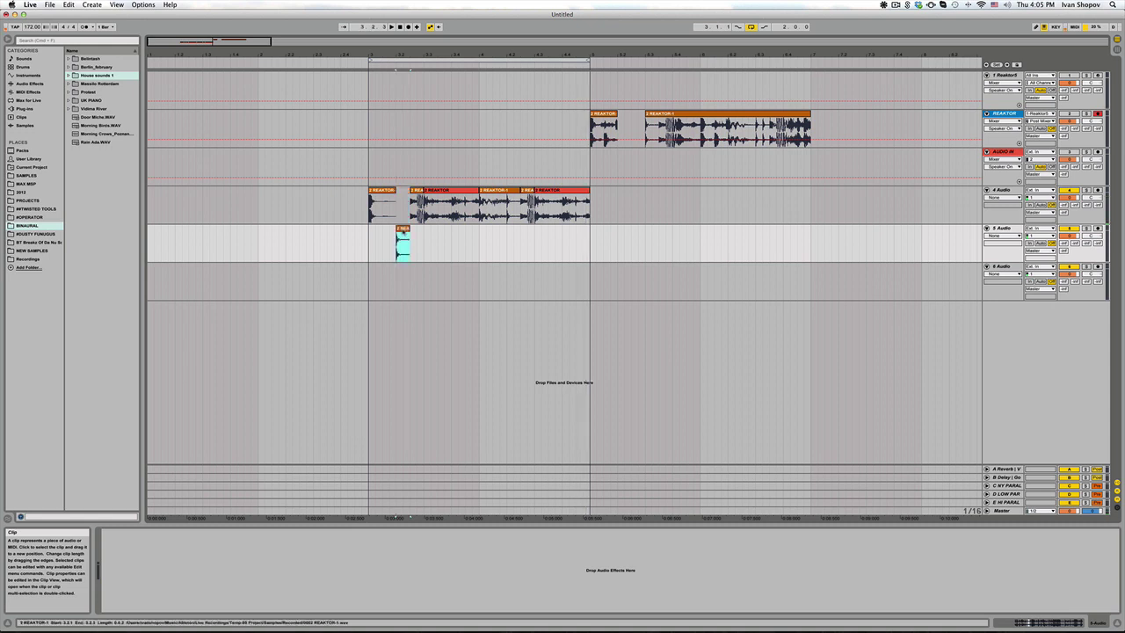
click(515, 191)
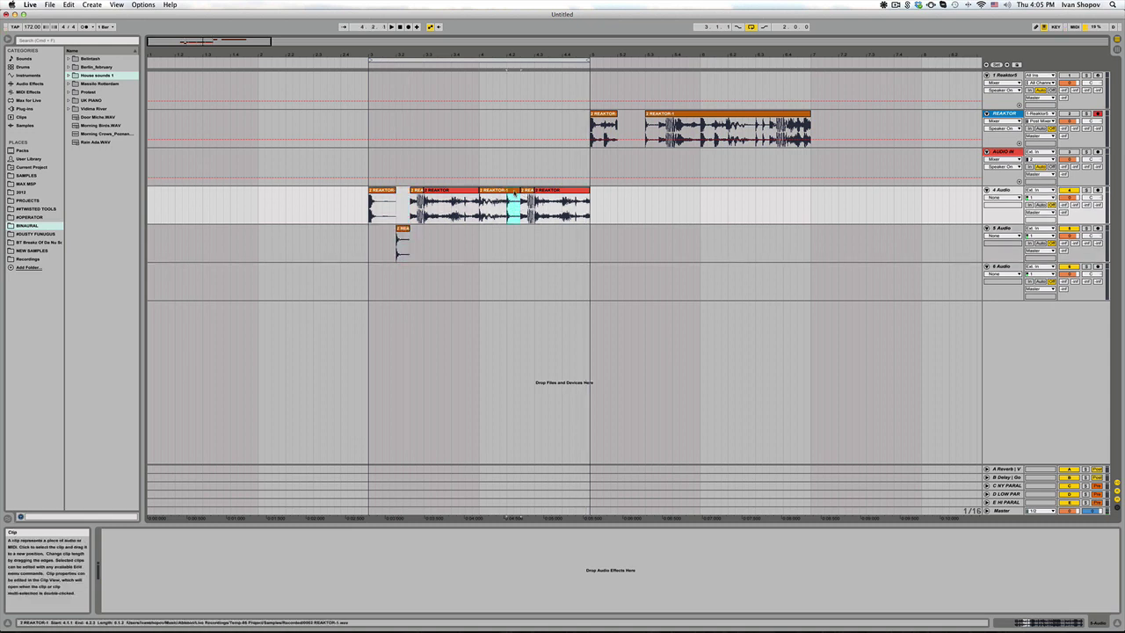
drag(514, 191, 514, 231)
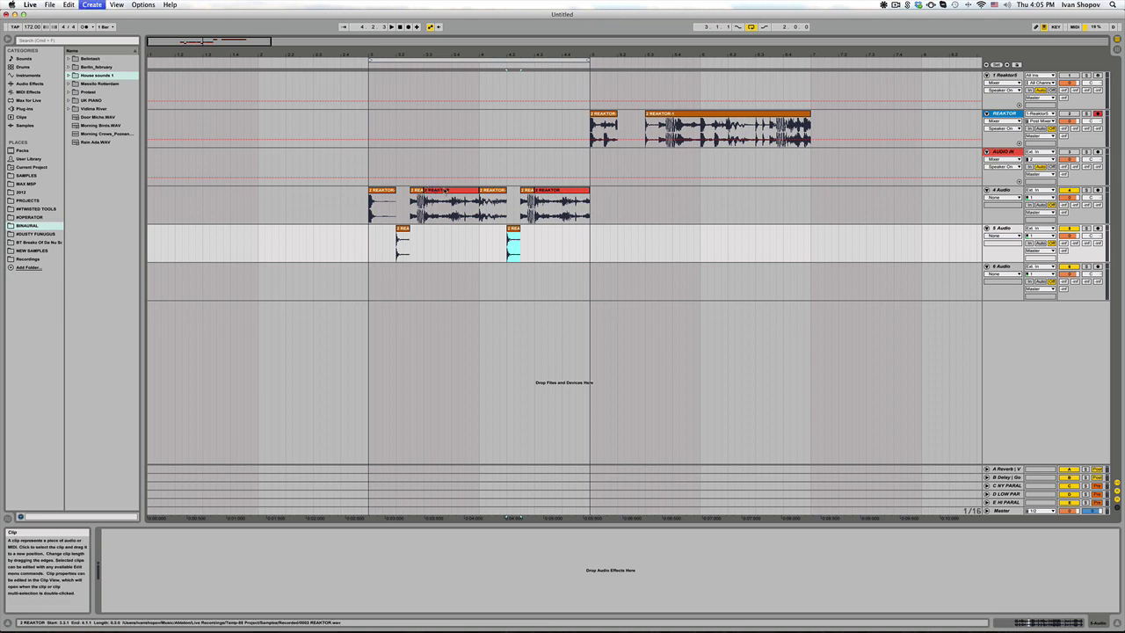
- Add another audio track and move both red REAKTOR clips from 4 Audio down to the 6 Audio track
key(super+t)
drag(445, 191, 445, 267)
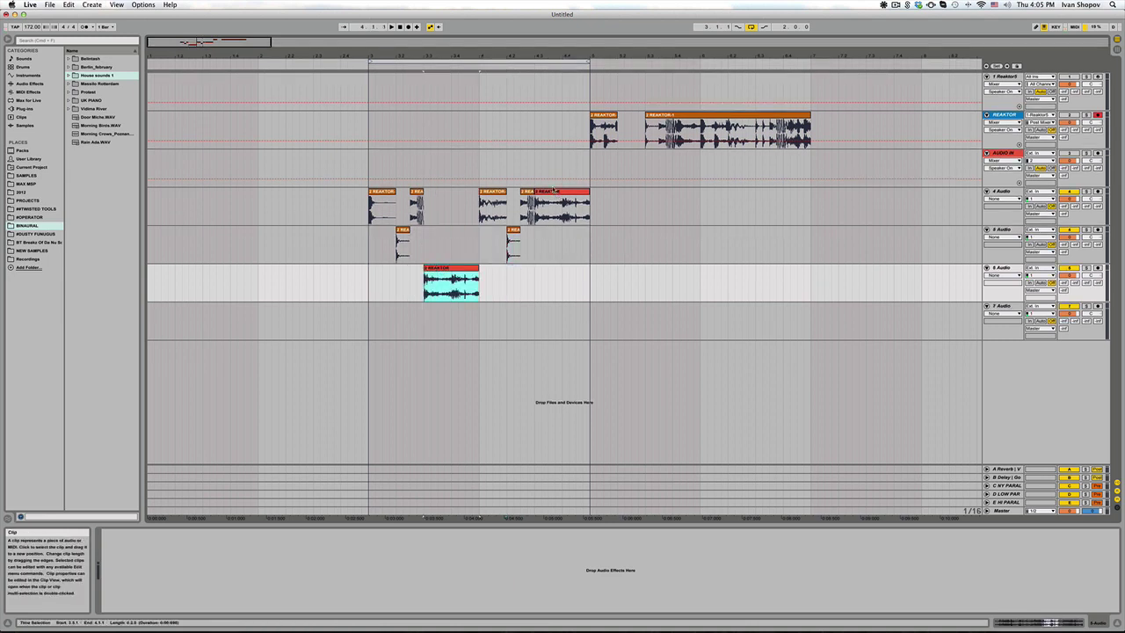
drag(554, 190, 553, 276)
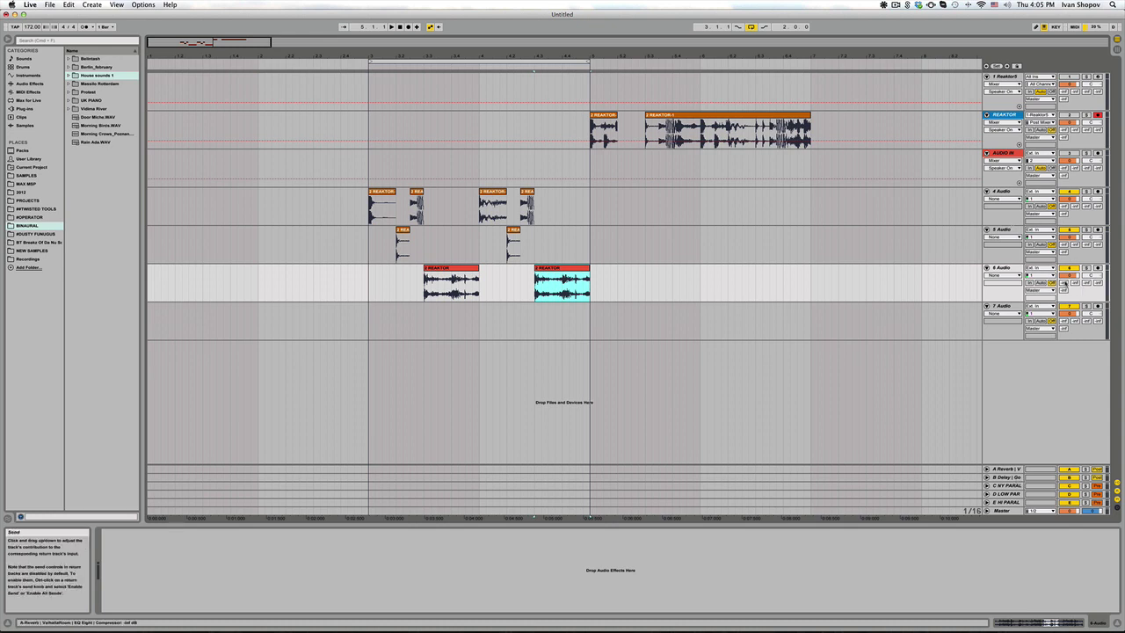
- Audition the 6 Audio track with its reverb send raised to 0 dB and pull the send back down
drag(1065, 283, 1065, 195)
key(space)
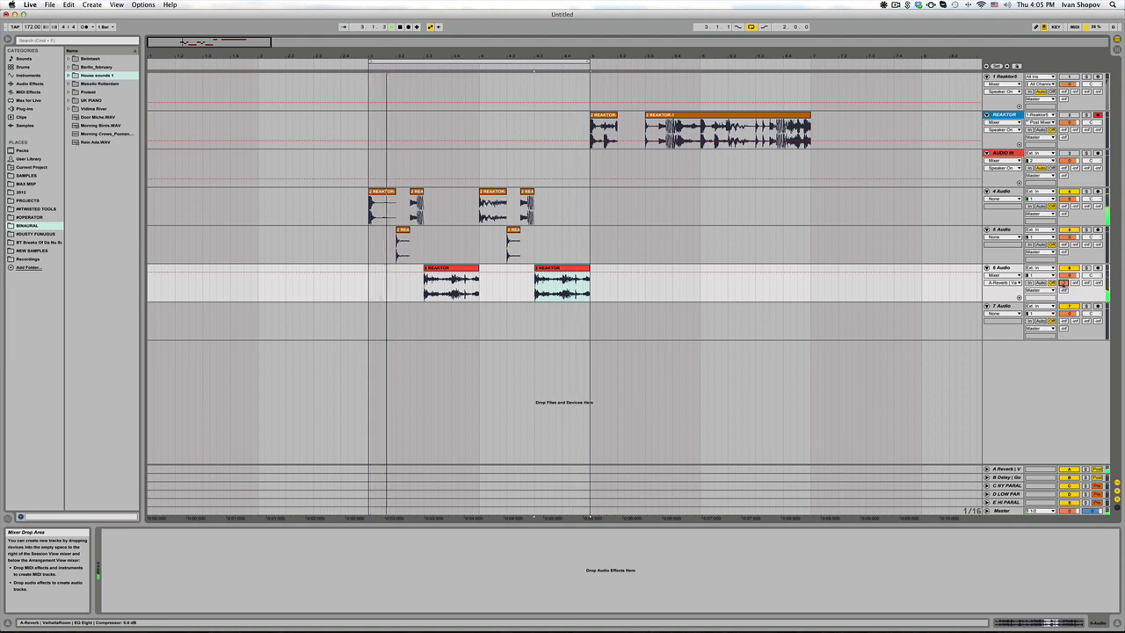
drag(1063, 283, 1064, 351)
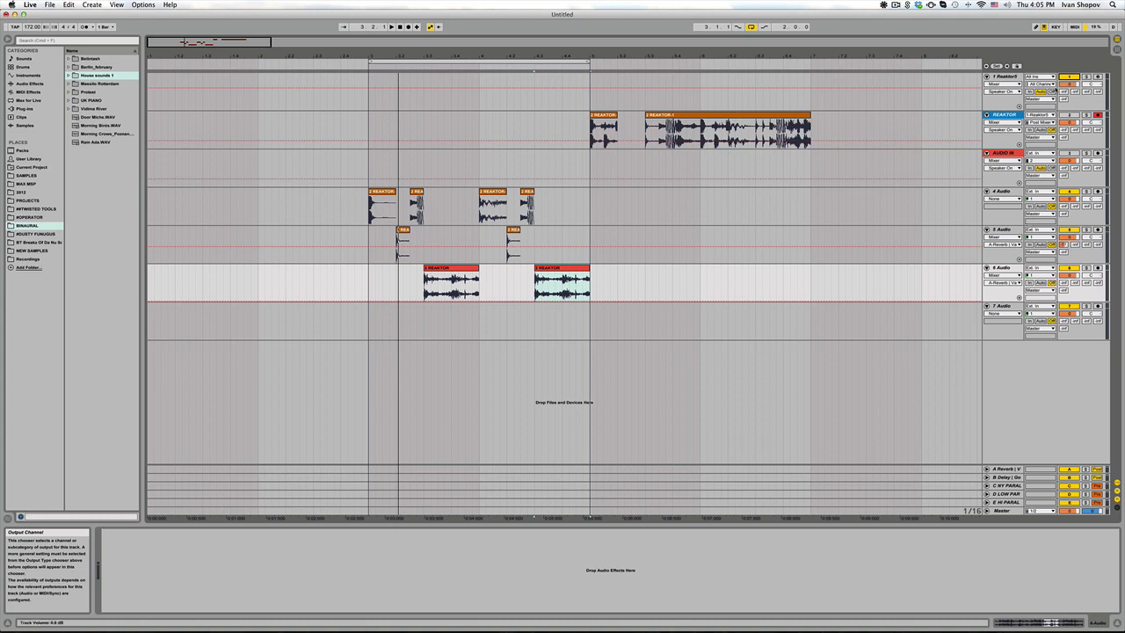
- Open the Reaktor window, audition snapshot Cooh 116 and load Cooh 128 from the Cooh 172 BPM bank
click(1004, 77)
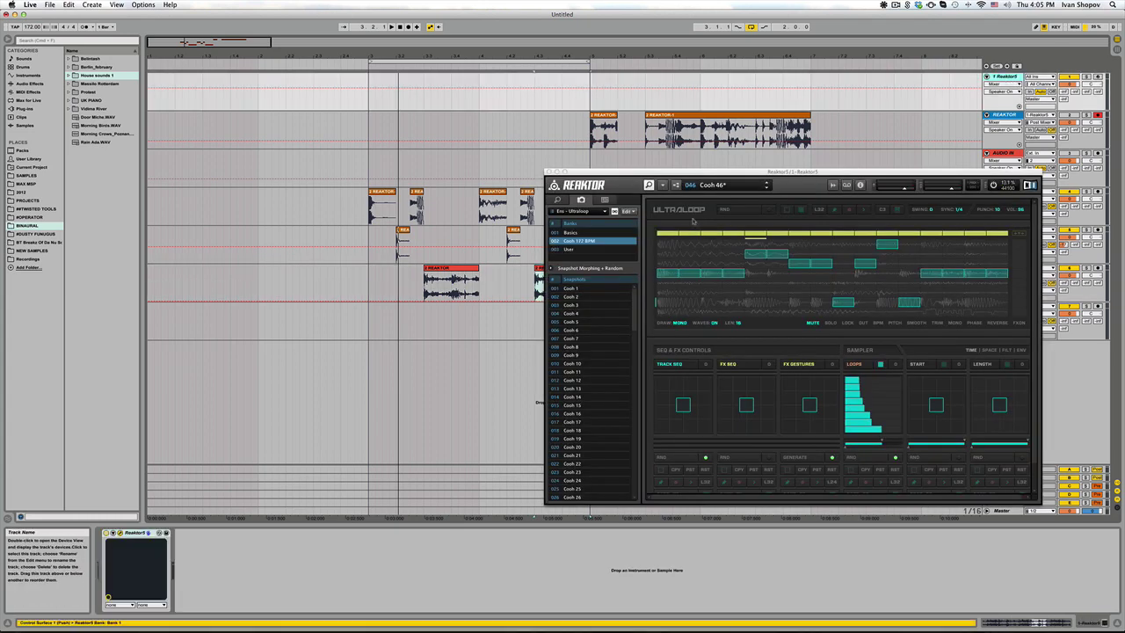
click(598, 312)
drag(816, 175, 709, 189)
scroll(497, 386, down, 20)
click(488, 410)
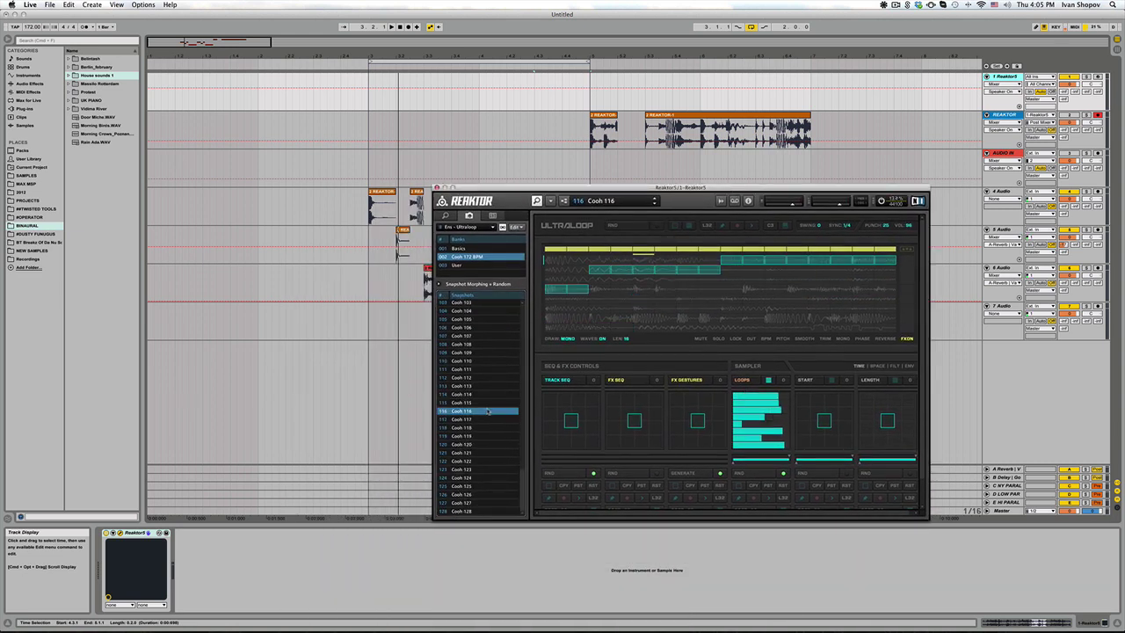
click(474, 509)
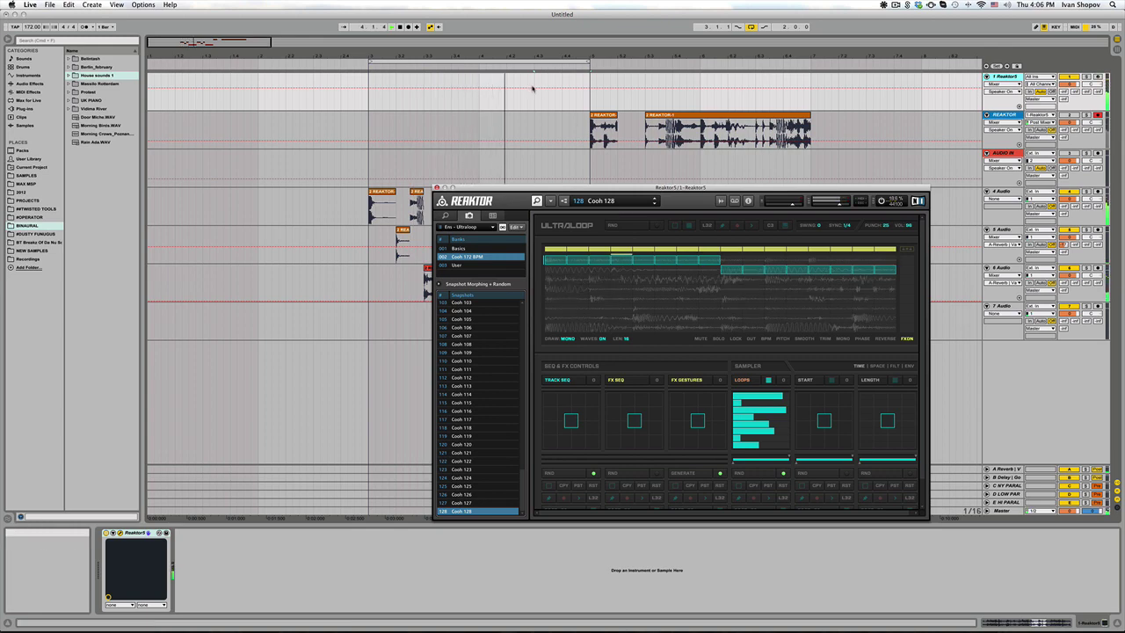
- Record the Cooh 128 pattern onto the REAKTOR track from bar 3 through the loop end and stop
click(370, 127)
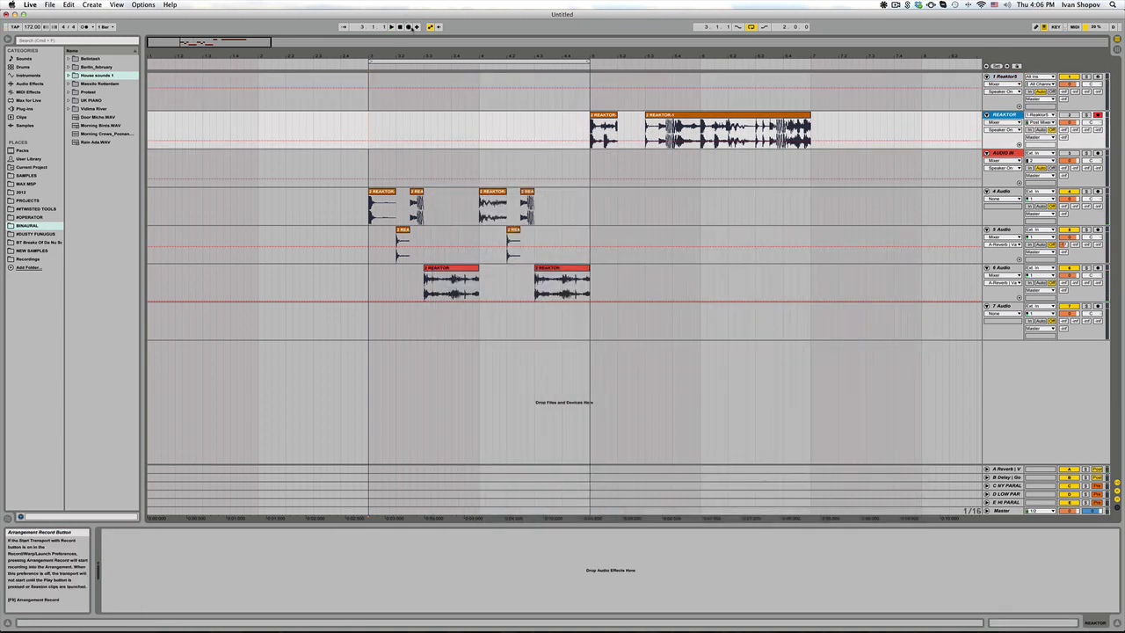
click(408, 26)
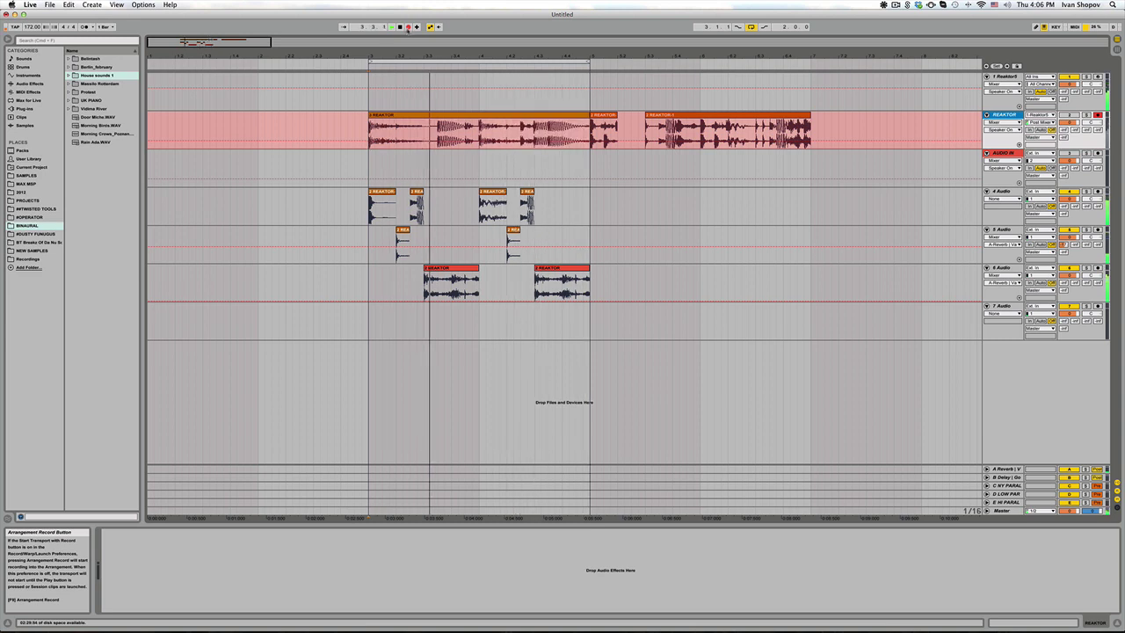
key(space)
- Insert an audio track below REAKTOR and move the newly recorded bar 3 clip onto it
click(370, 117)
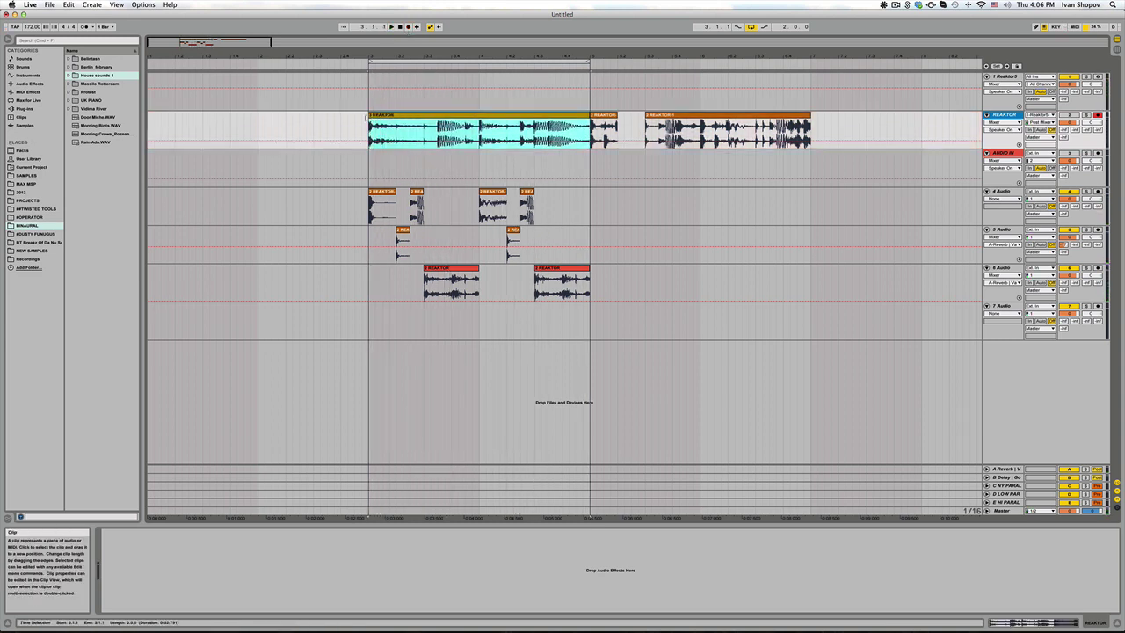
key(super+t)
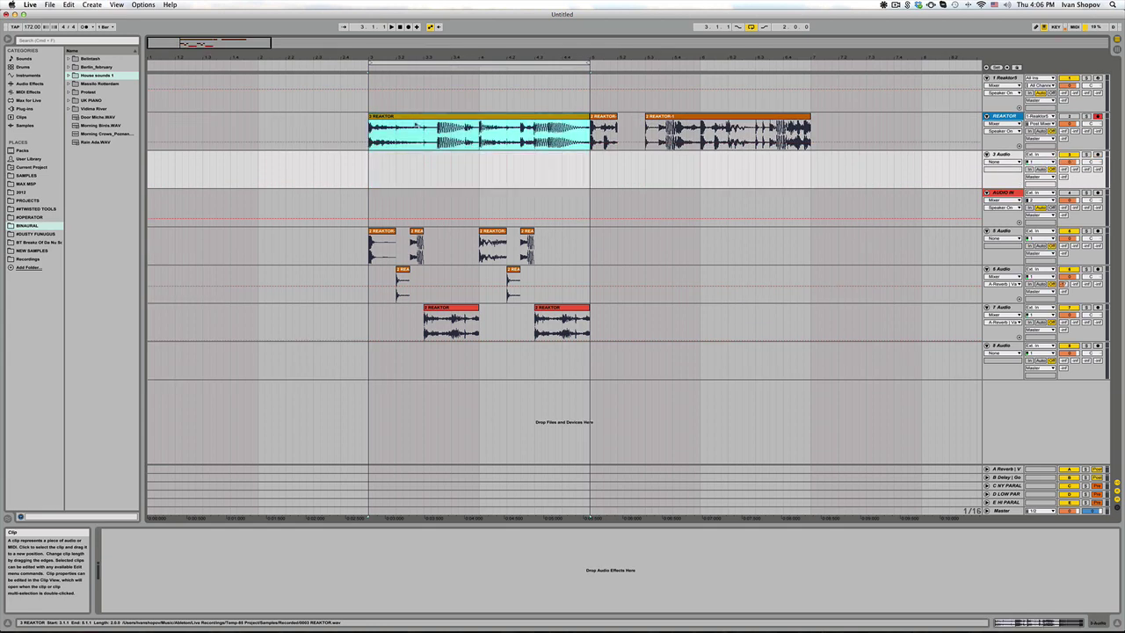
drag(410, 117, 409, 156)
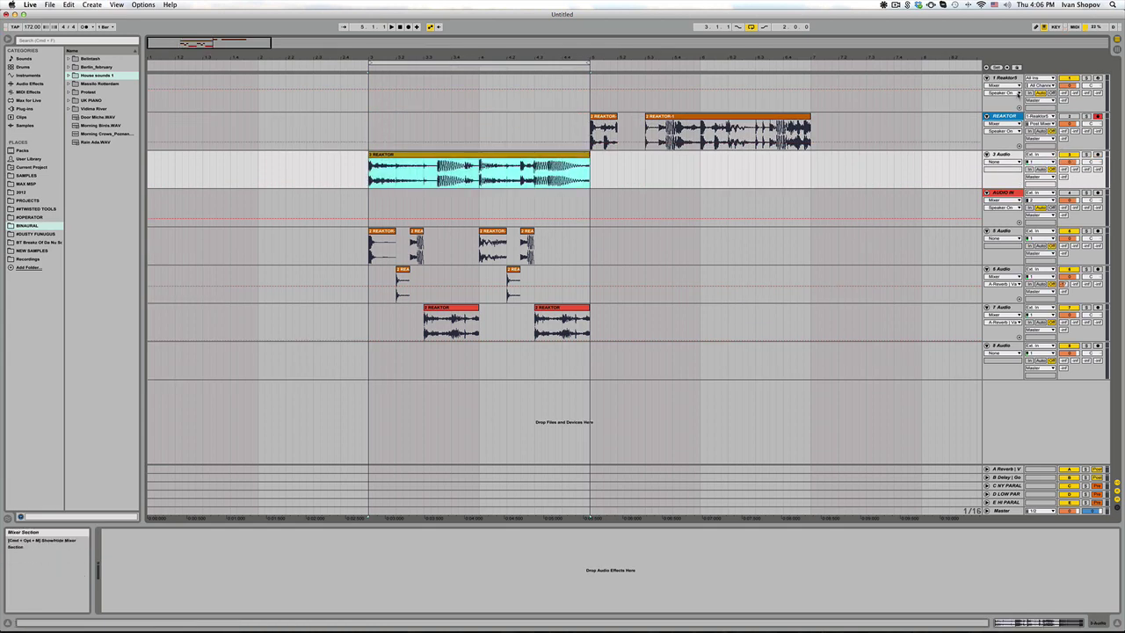
- Load the Cooh 127 snapshot in Reaktor and, during playback, shorten the Loops range to end at about one third of full width
click(1007, 79)
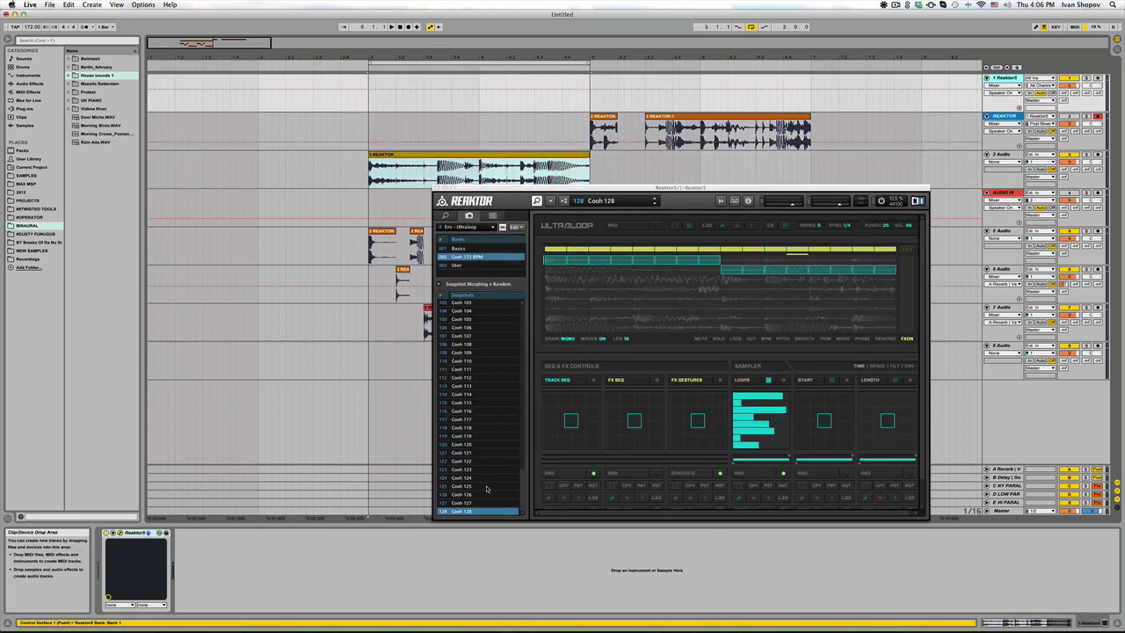
click(485, 504)
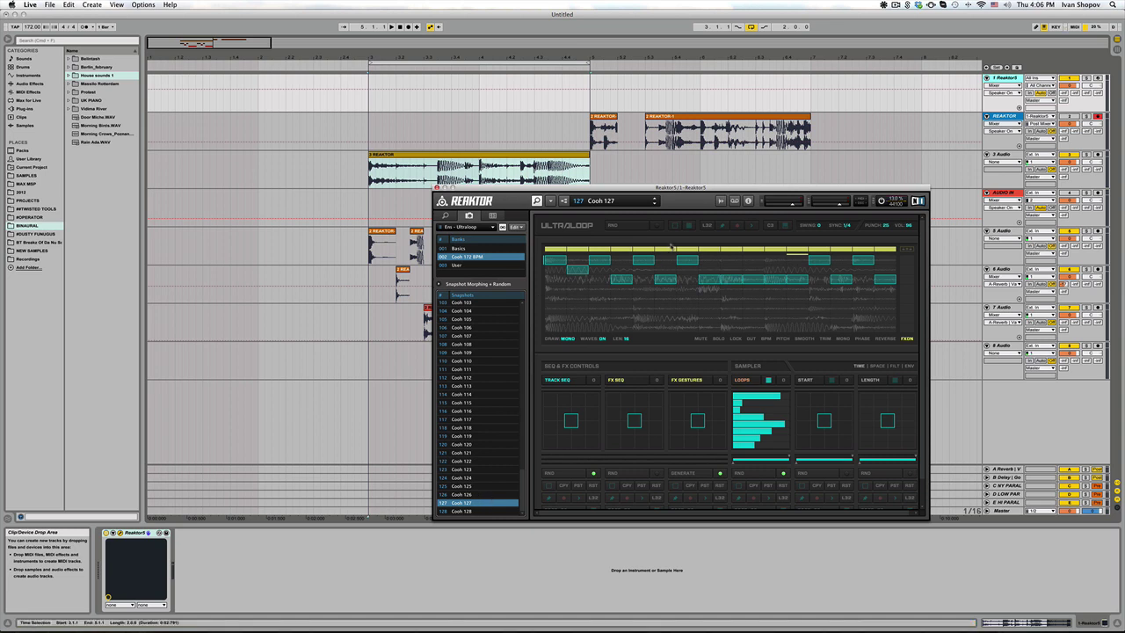
key(space)
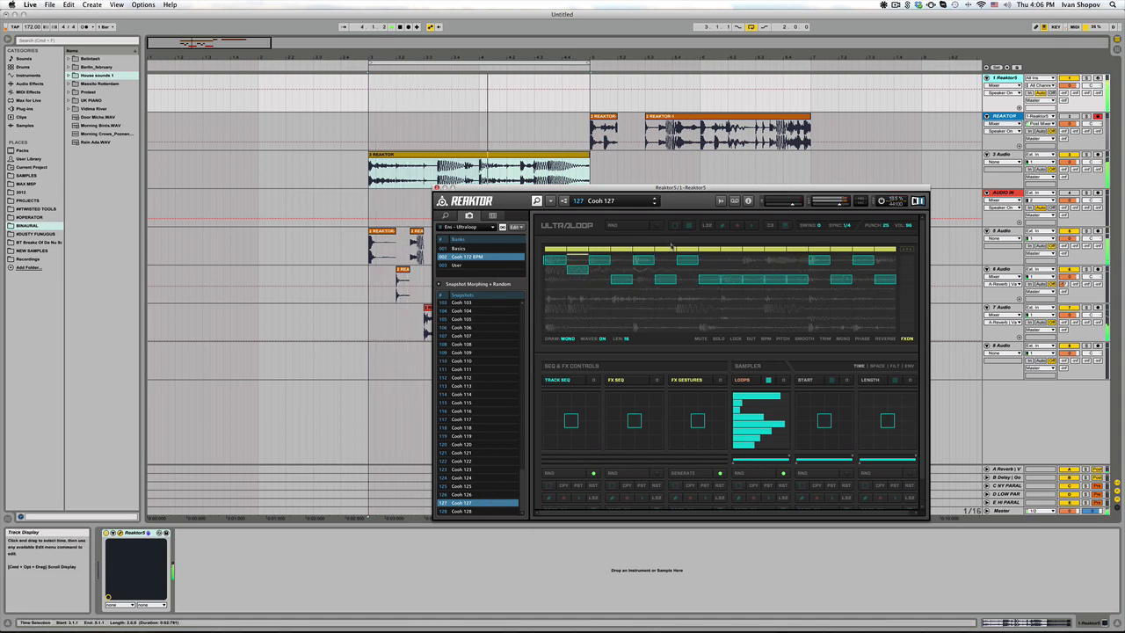
drag(788, 460, 768, 462)
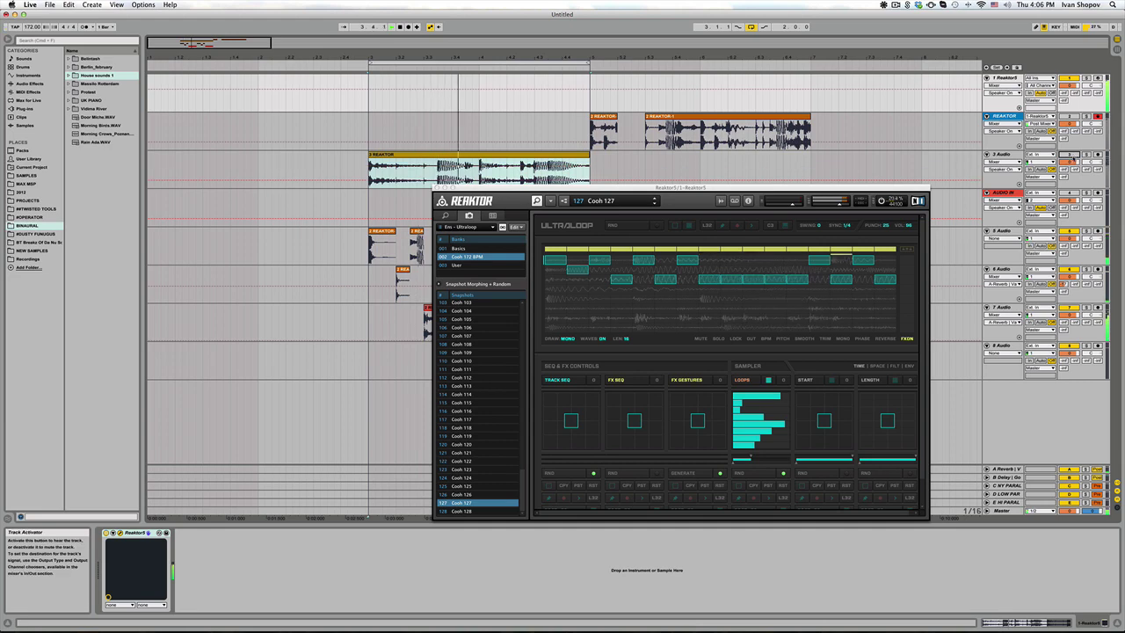
key(space)
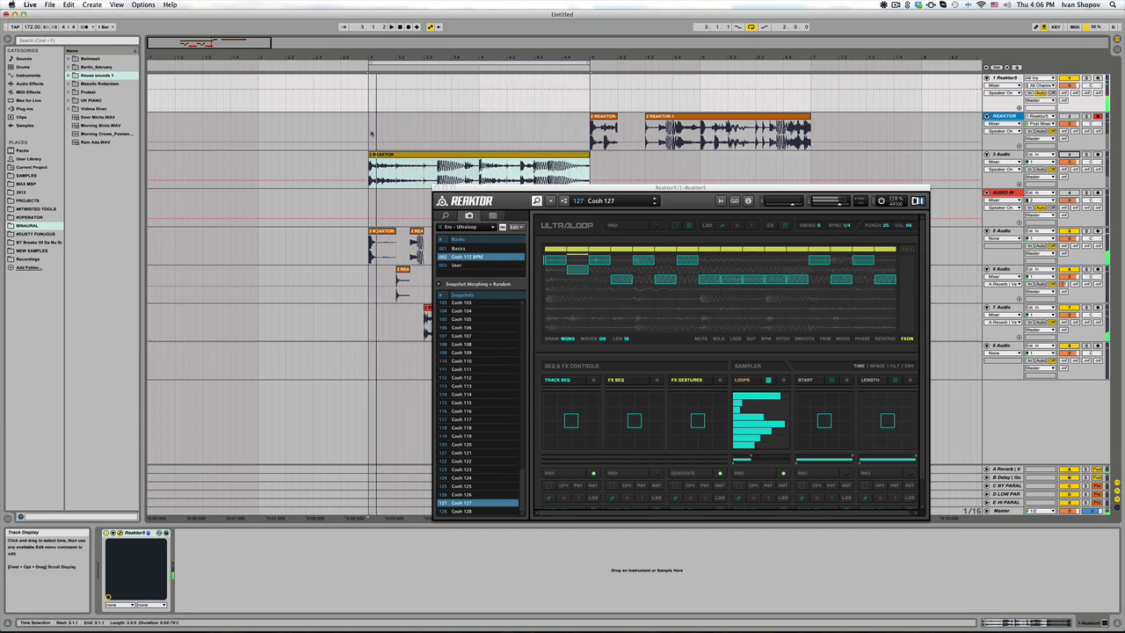
- Record the Cooh 127 pattern onto the REAKTOR track from bar 3 through the loop, stop, and close the Reaktor window
click(370, 133)
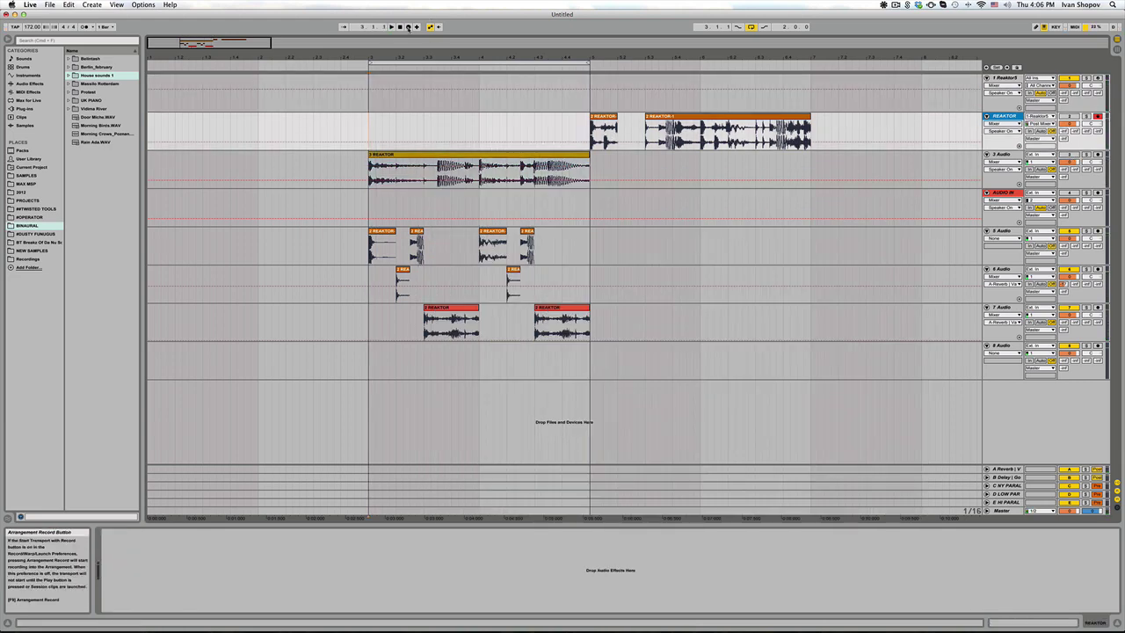
click(408, 28)
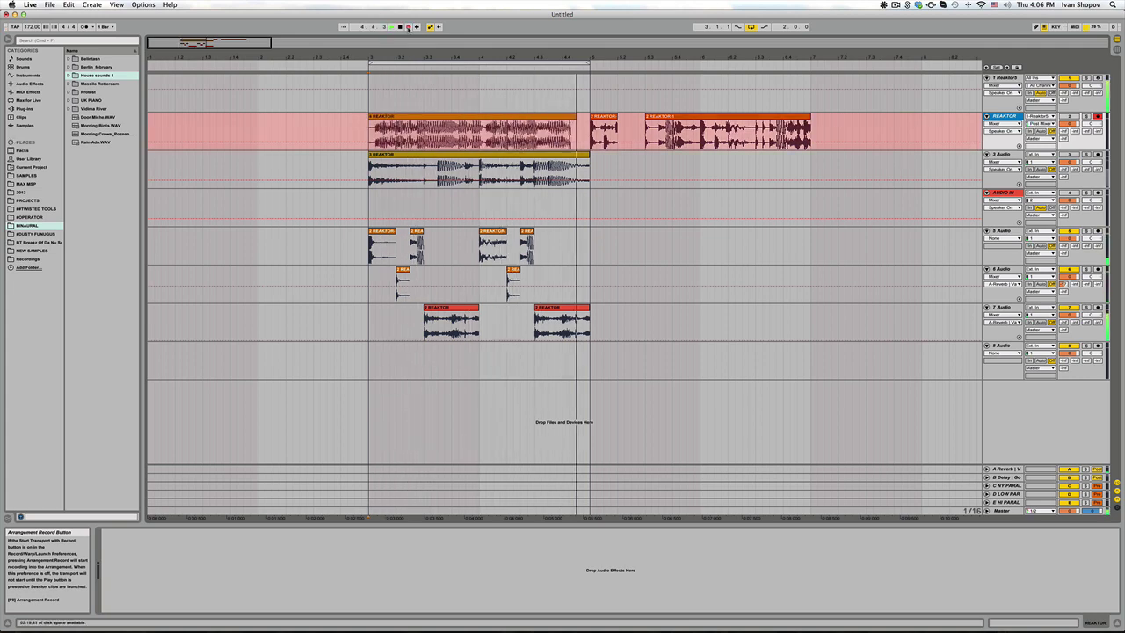
click(1003, 78)
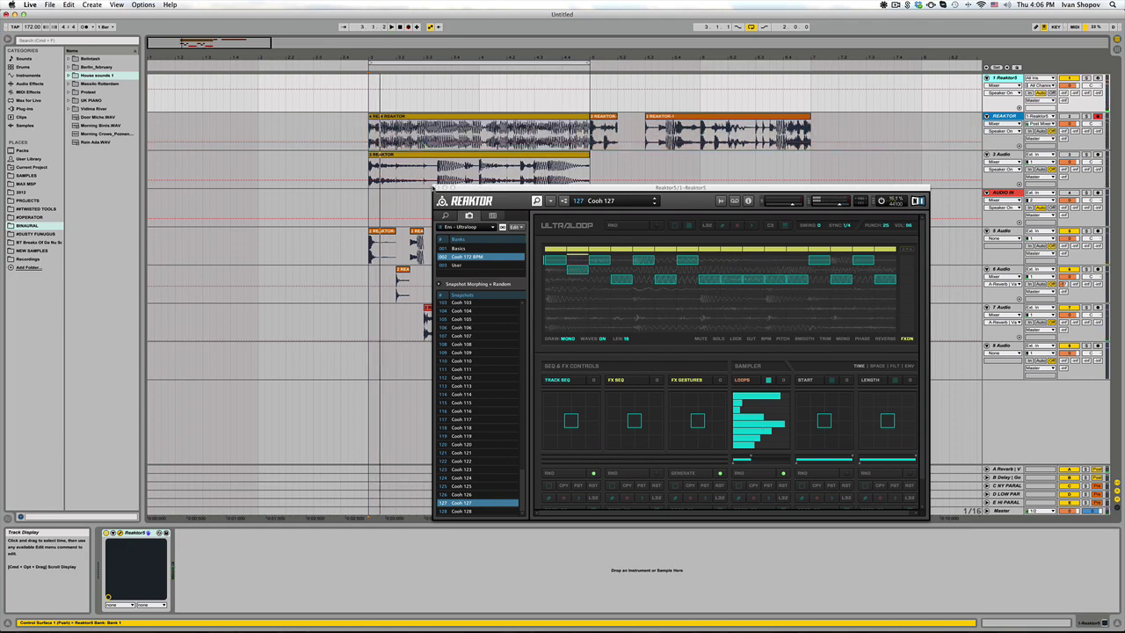
click(437, 187)
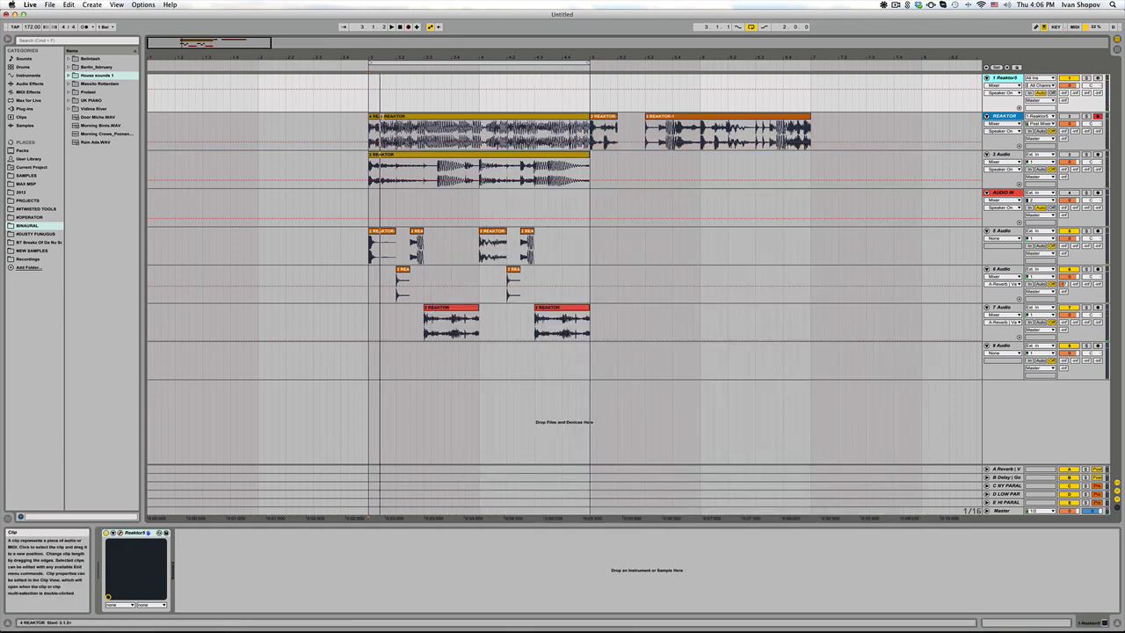
- Insert an audio track below REAKTOR, move the newly recorded bar 3 clip onto it, and delete the AUDIO IN track
click(383, 118)
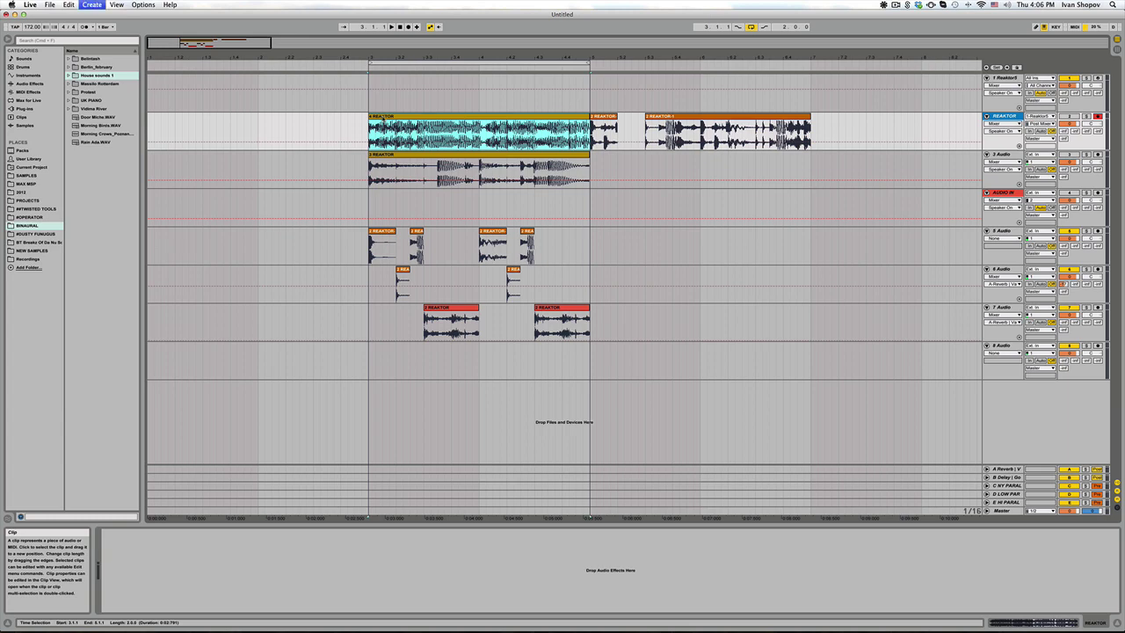
key(super+t)
drag(416, 118, 416, 177)
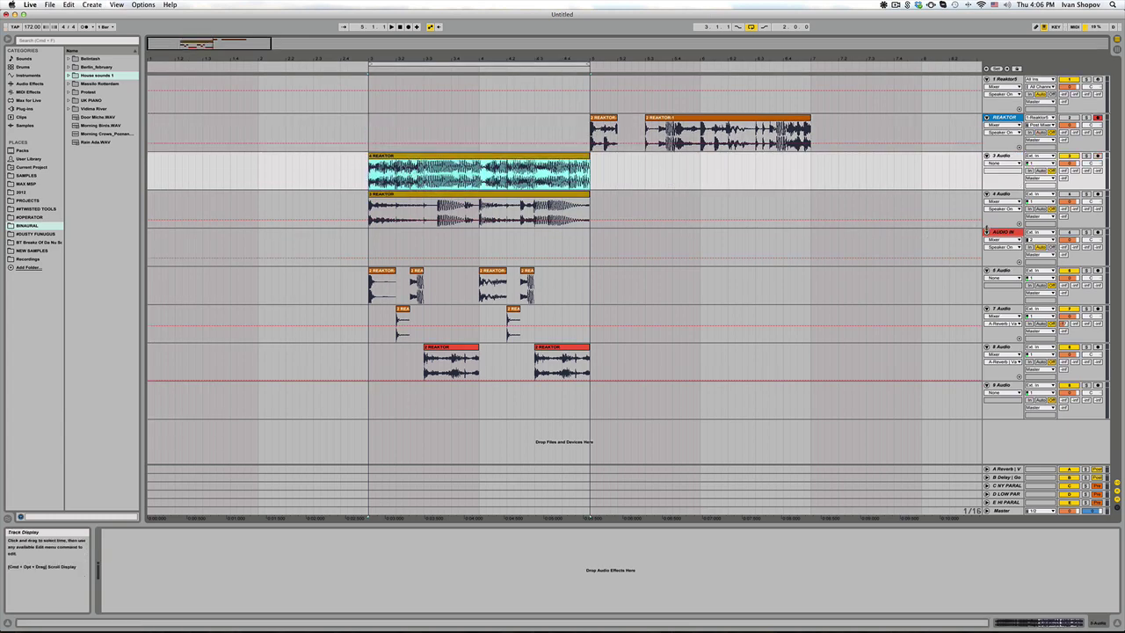
click(1005, 232)
key(Delete)
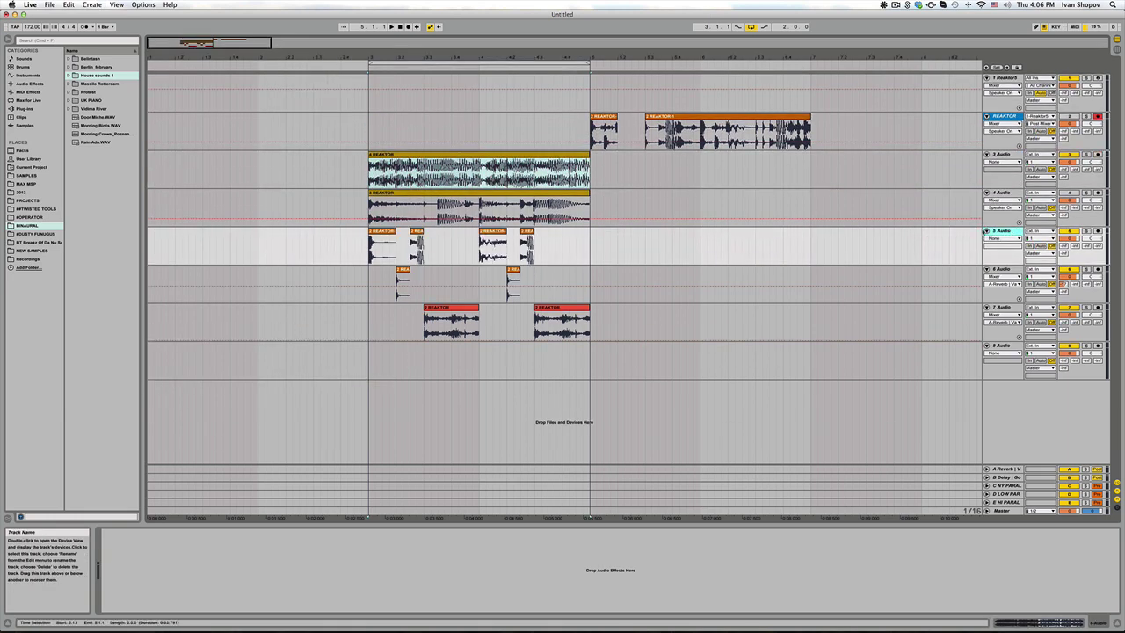
- Duplicate the two-bar loop section from bar 3 across all tracks so the copy starts at bar 5
click(490, 156)
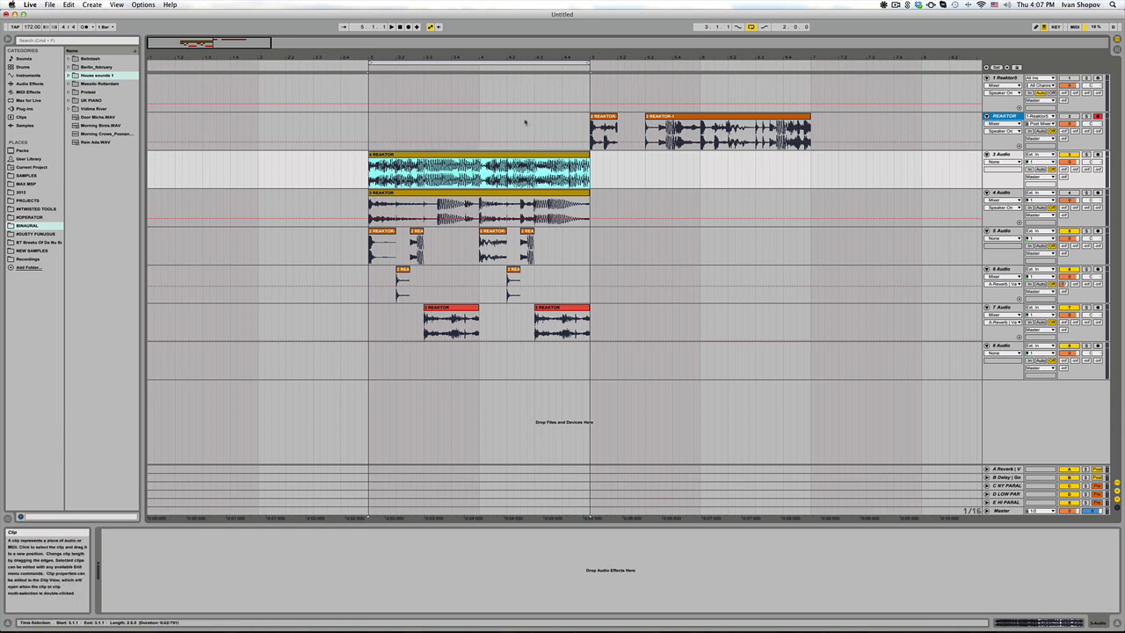
click(523, 61)
key(super+d)
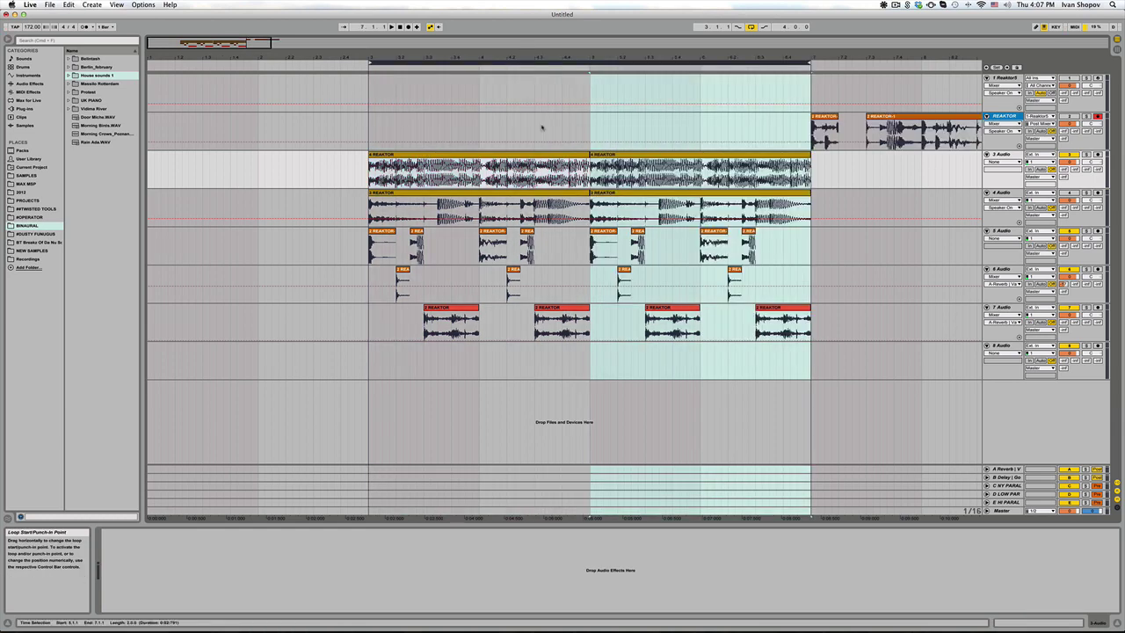
- Delete the bar 3 to 5 clips on 3 Audio and 4 Audio, keeping their copies from bar 5
click(565, 156)
key(Delete)
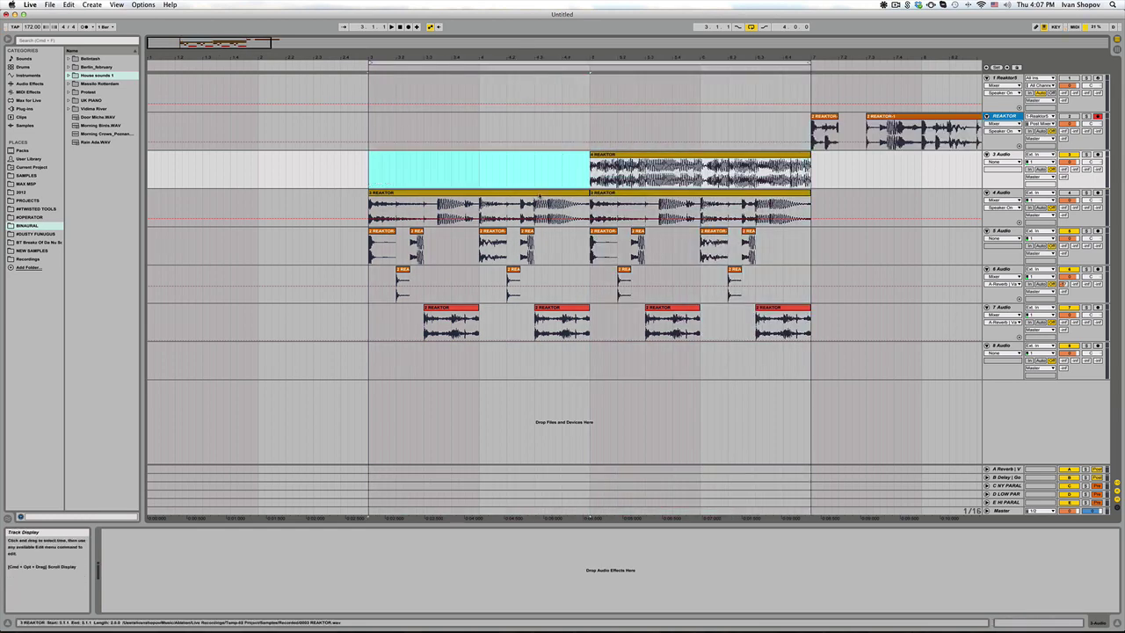
click(544, 193)
key(Delete)
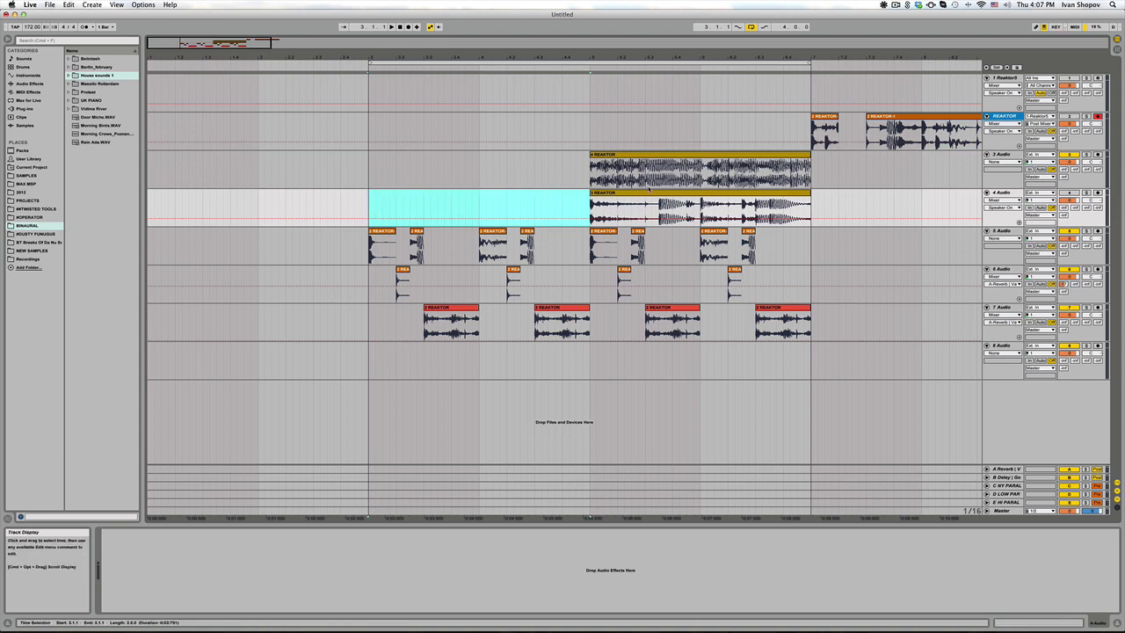
- Play the arrangement from bar 3, loop the two-bar section from bar 5 during playback, and stop
key(space)
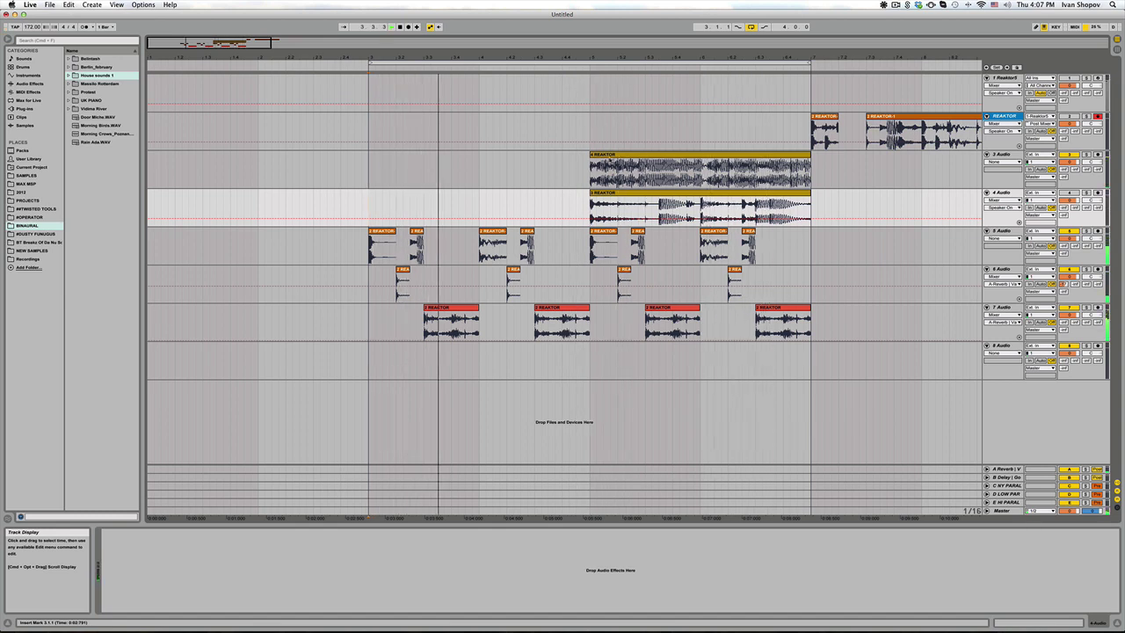
click(600, 154)
key(super+l)
click(598, 63)
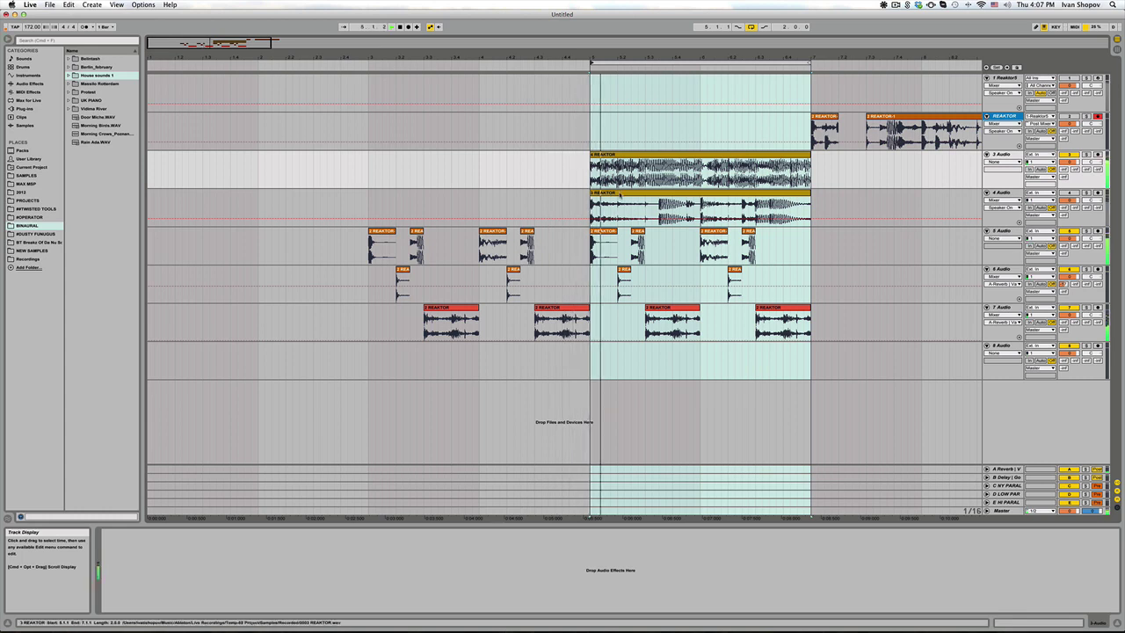
click(619, 193)
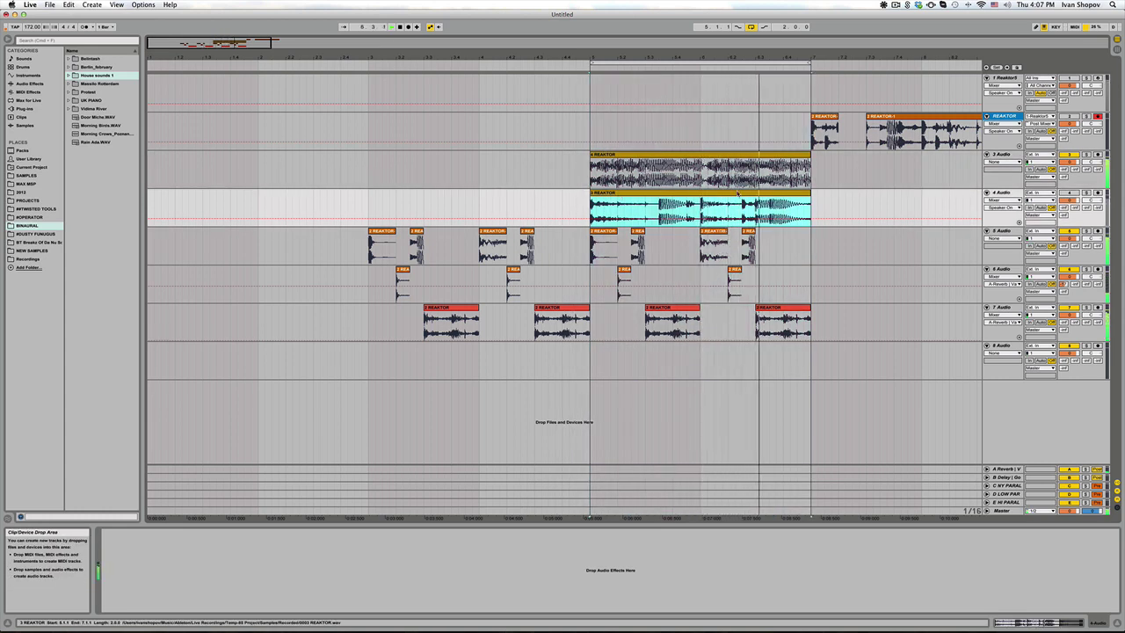
key(space)
- Mute 5 Audio, 6 Audio and 7 Audio, and activate 4 Audio
click(1069, 231)
click(1068, 270)
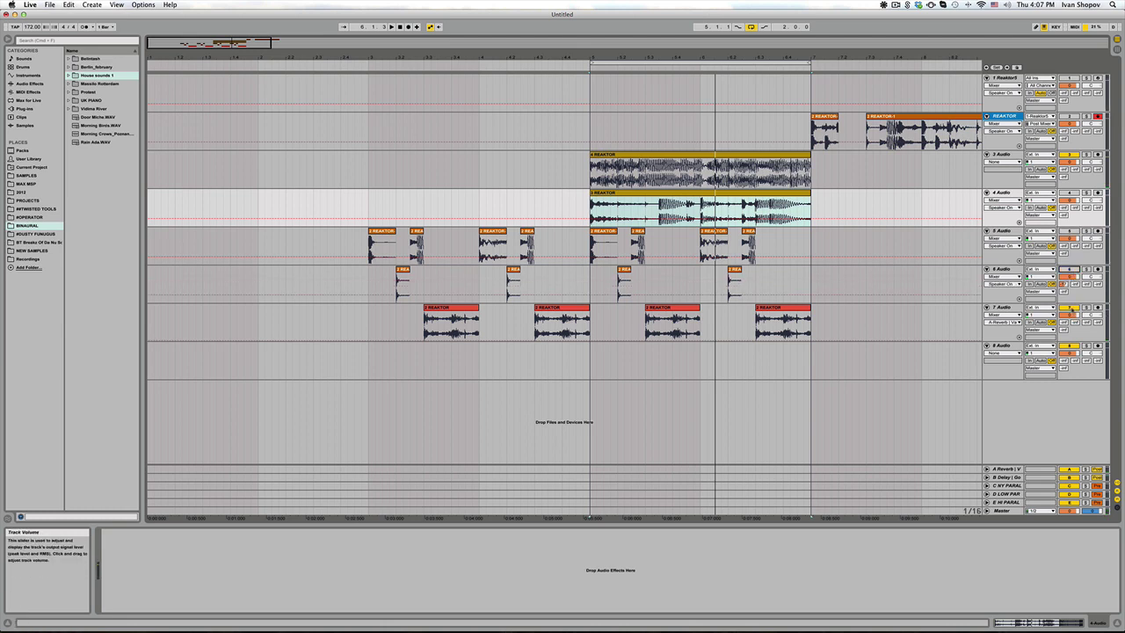
click(1070, 308)
click(1069, 192)
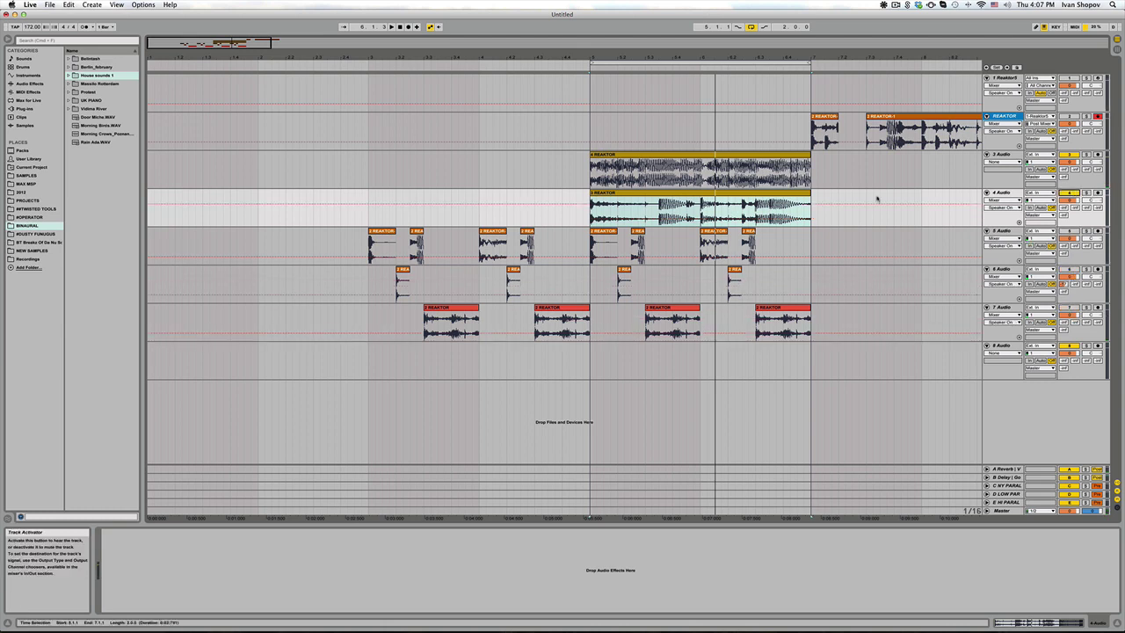
- During loop playback, reactivate 7 Audio and shorten its clip in bar 5 to end at 5.4.3
click(758, 192)
key(space)
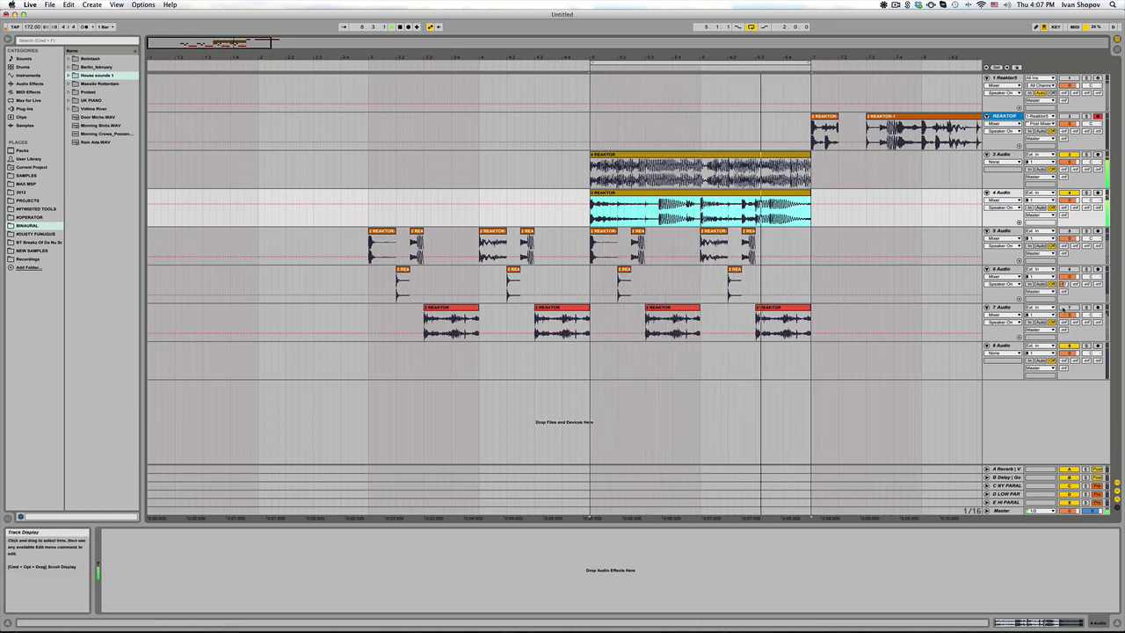
click(1069, 308)
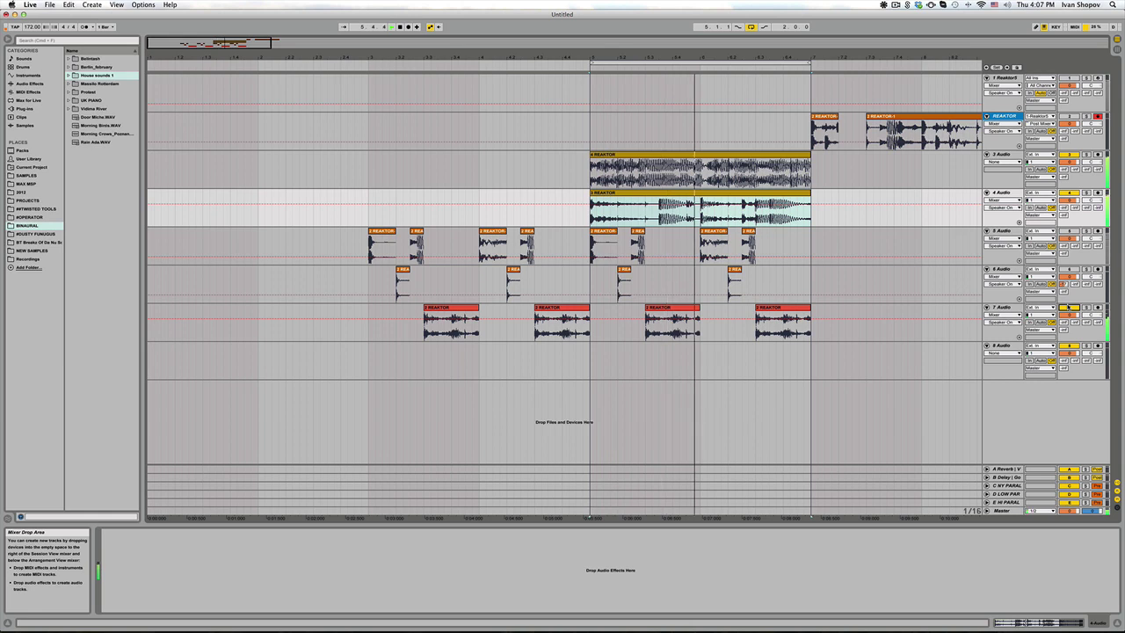
drag(700, 309, 687, 309)
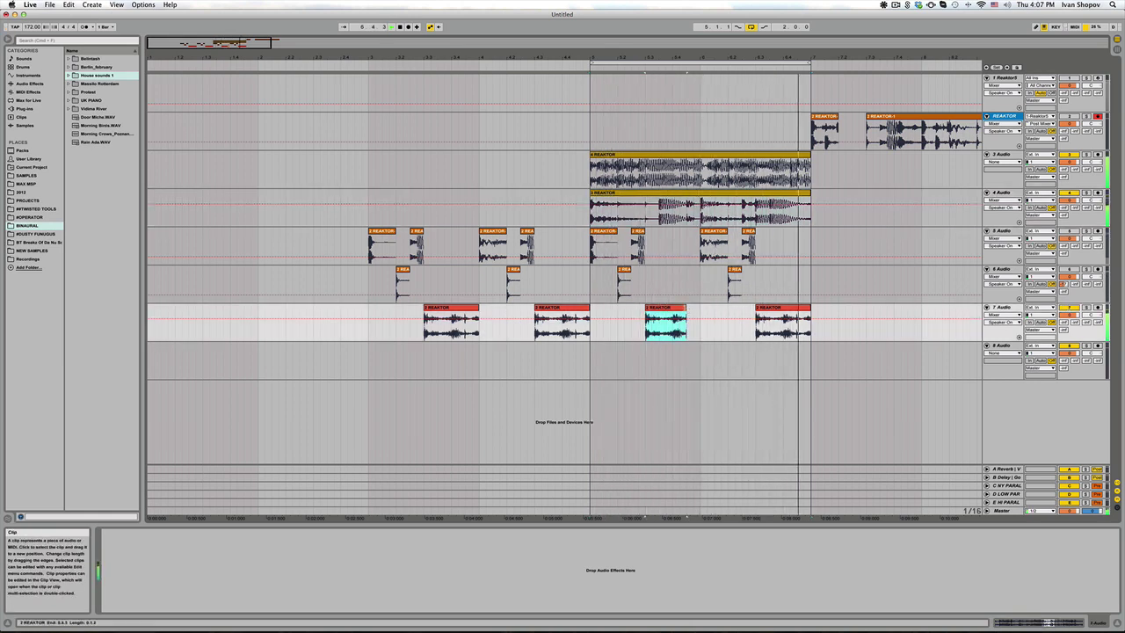
- Trim the 3 Audio clip to start at 5.3, cut out its section from 6.1 to 6.3, and play back the loop
click(1085, 156)
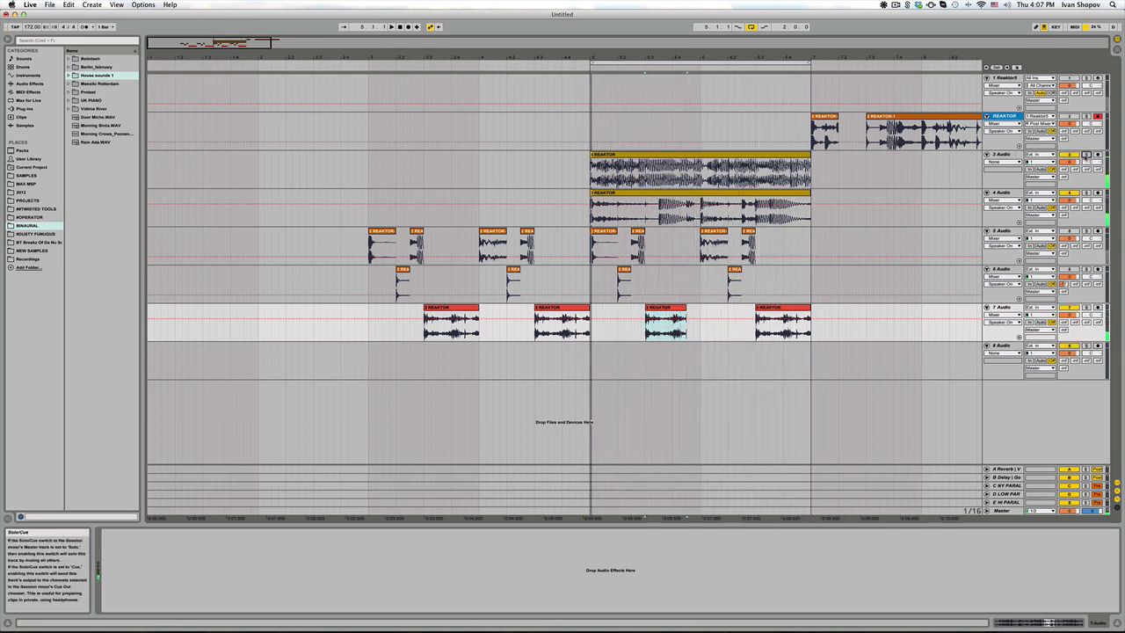
drag(592, 154, 646, 155)
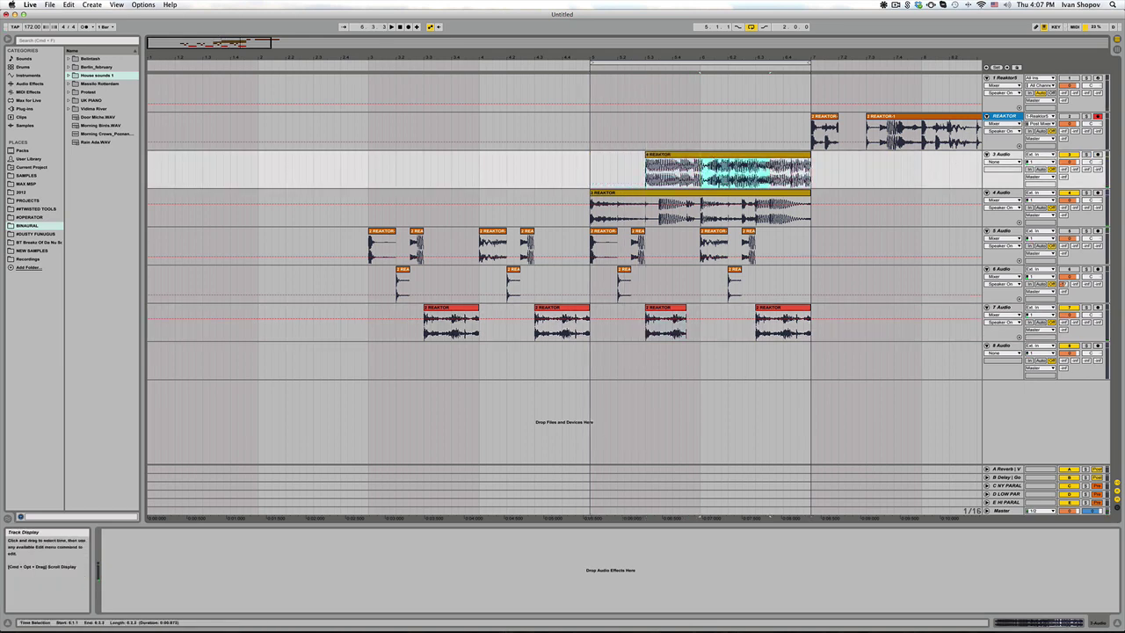
key(Delete)
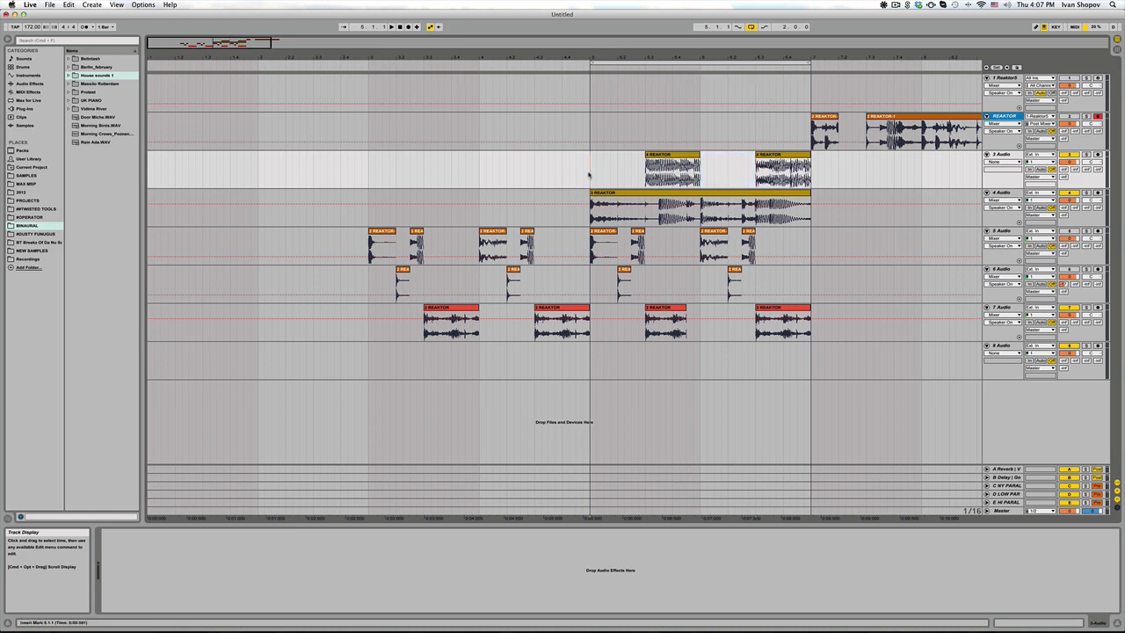
key(space)
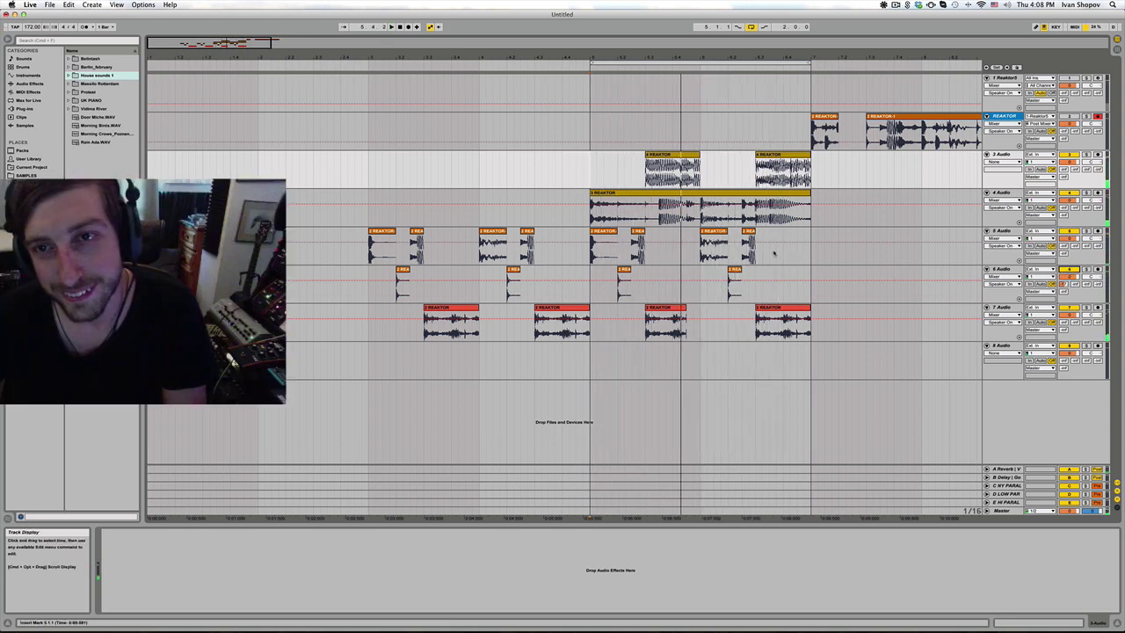
click(812, 102)
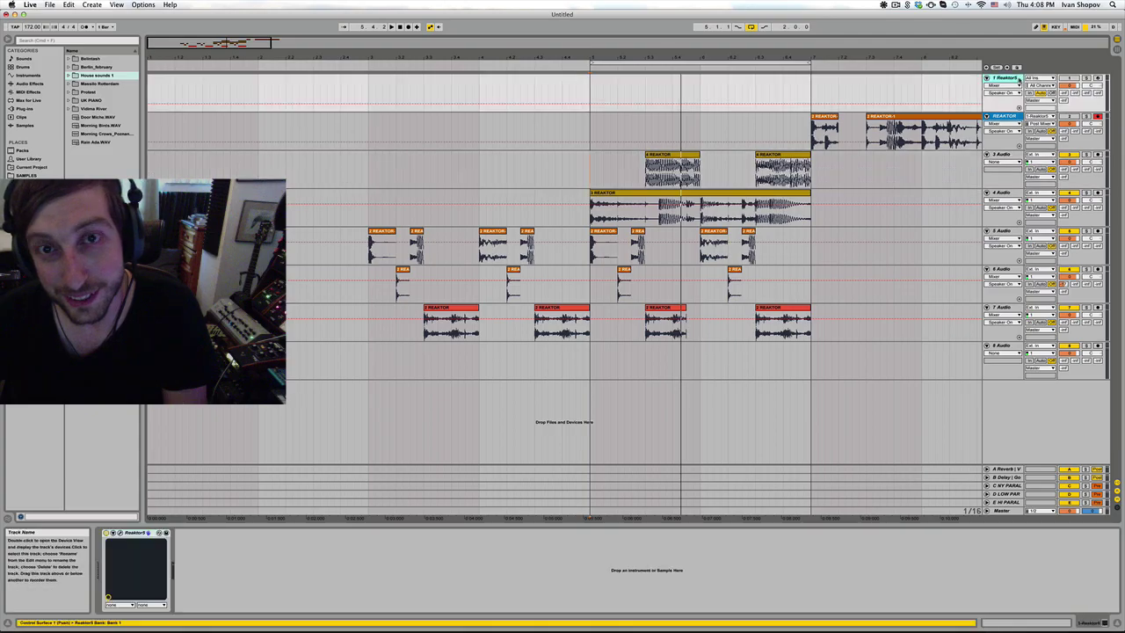